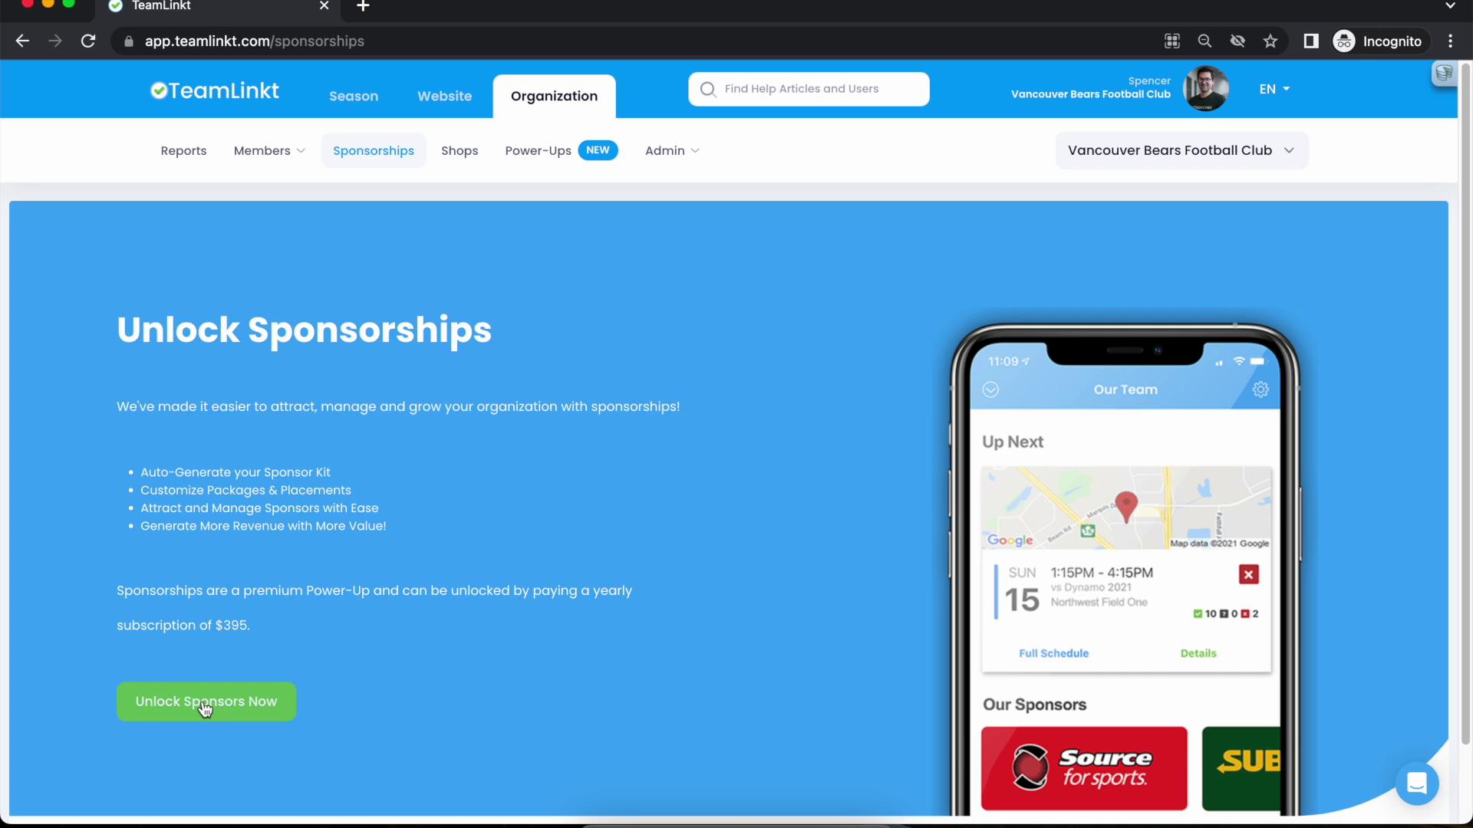
Close the incognito preview window to reach Washington Minor Hockey's Sponsorships page.
{"action": "left_click", "coordinate": [29, 7]}
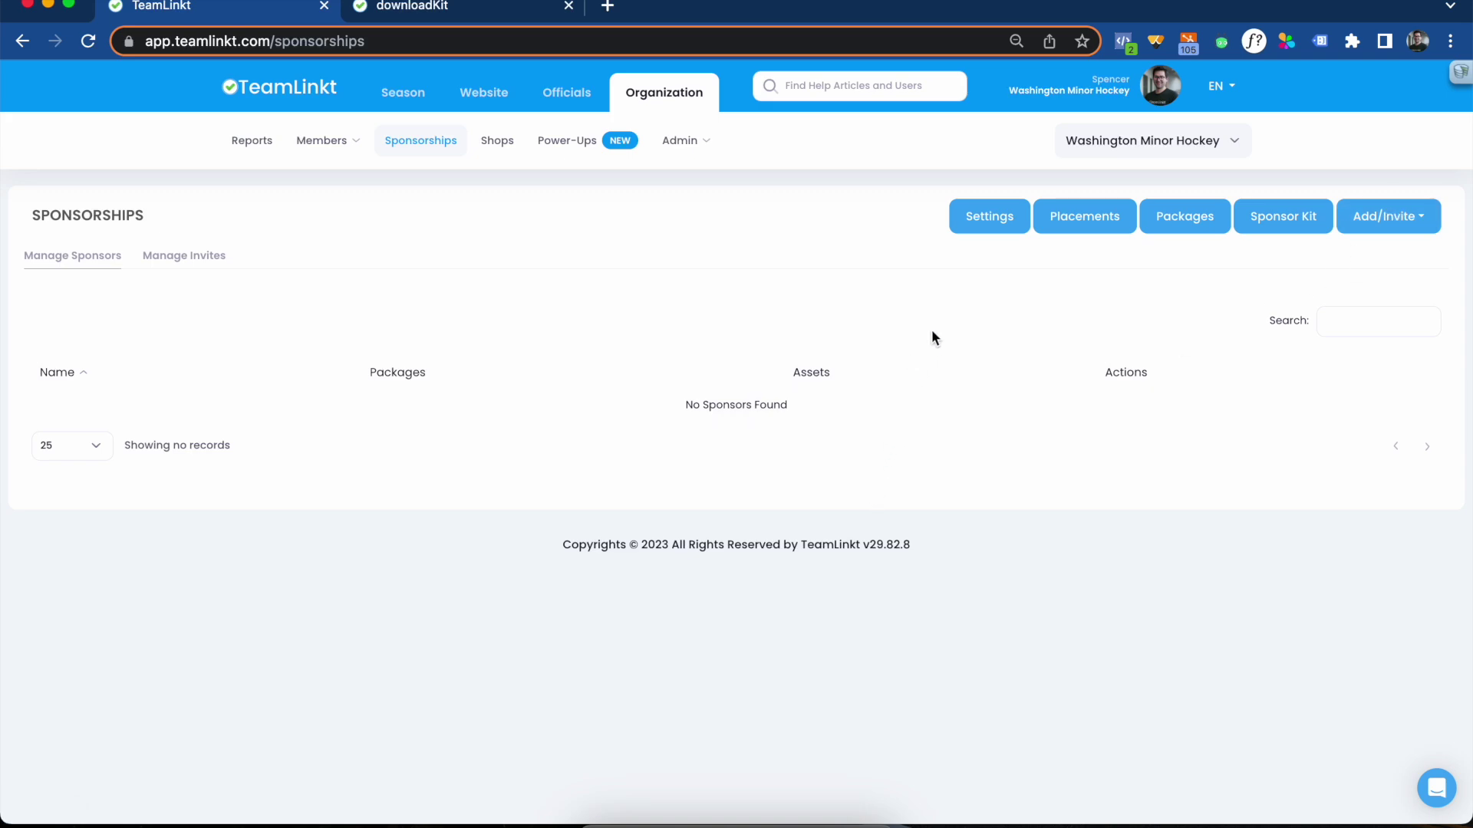
In sponsorship Settings, view the About profile, the sponsor welcome letter and the mission statement.
{"action": "left_click", "coordinate": [979, 231]}
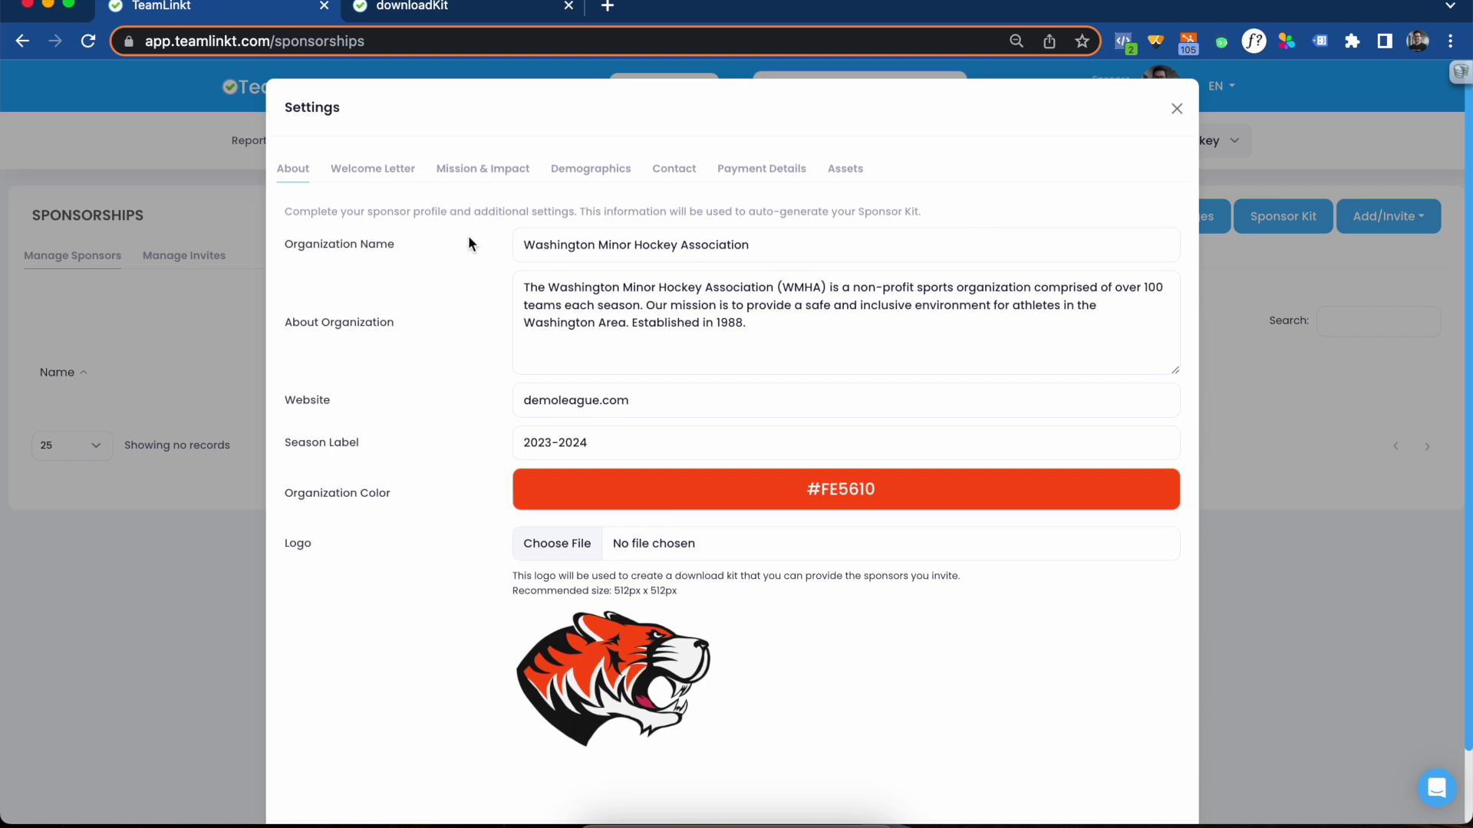
{"action": "scroll", "coordinate": [468, 236], "scroll_direction": "down", "scroll_amount": 2}
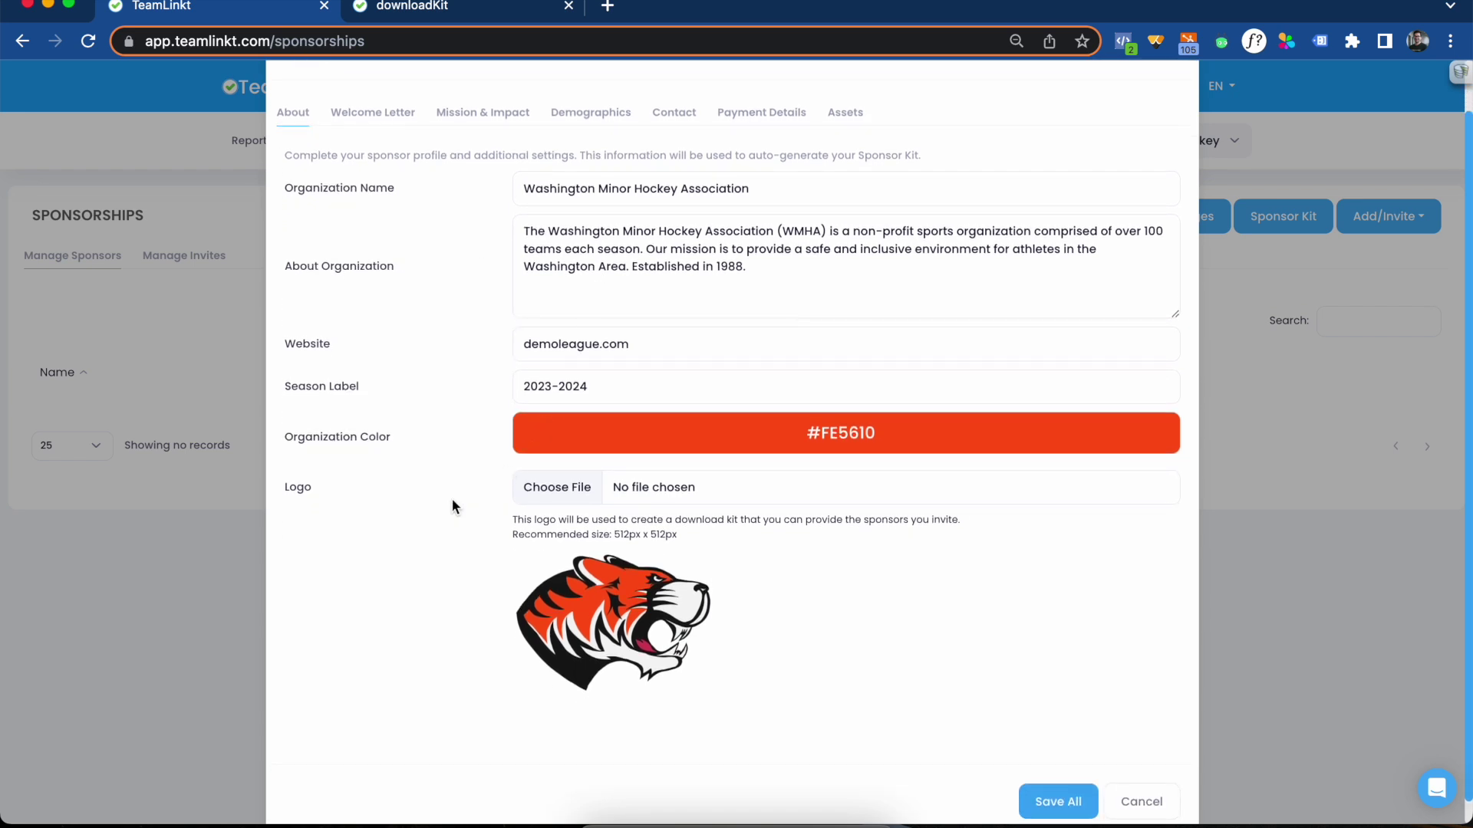
{"action": "scroll", "coordinate": [453, 499], "scroll_direction": "down", "scroll_amount": 1}
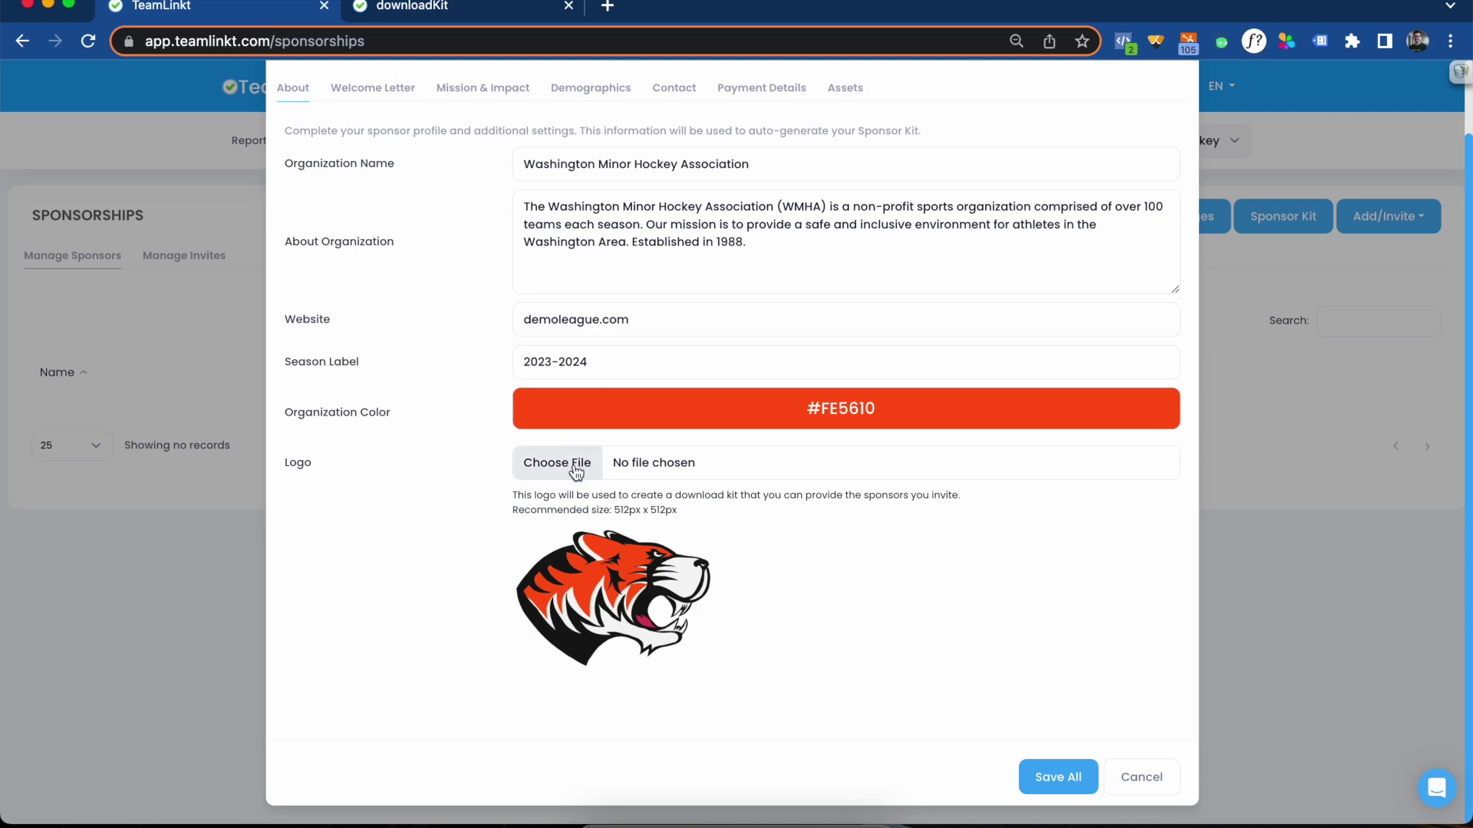
{"action": "scroll", "coordinate": [451, 370], "scroll_direction": "up", "scroll_amount": 3}
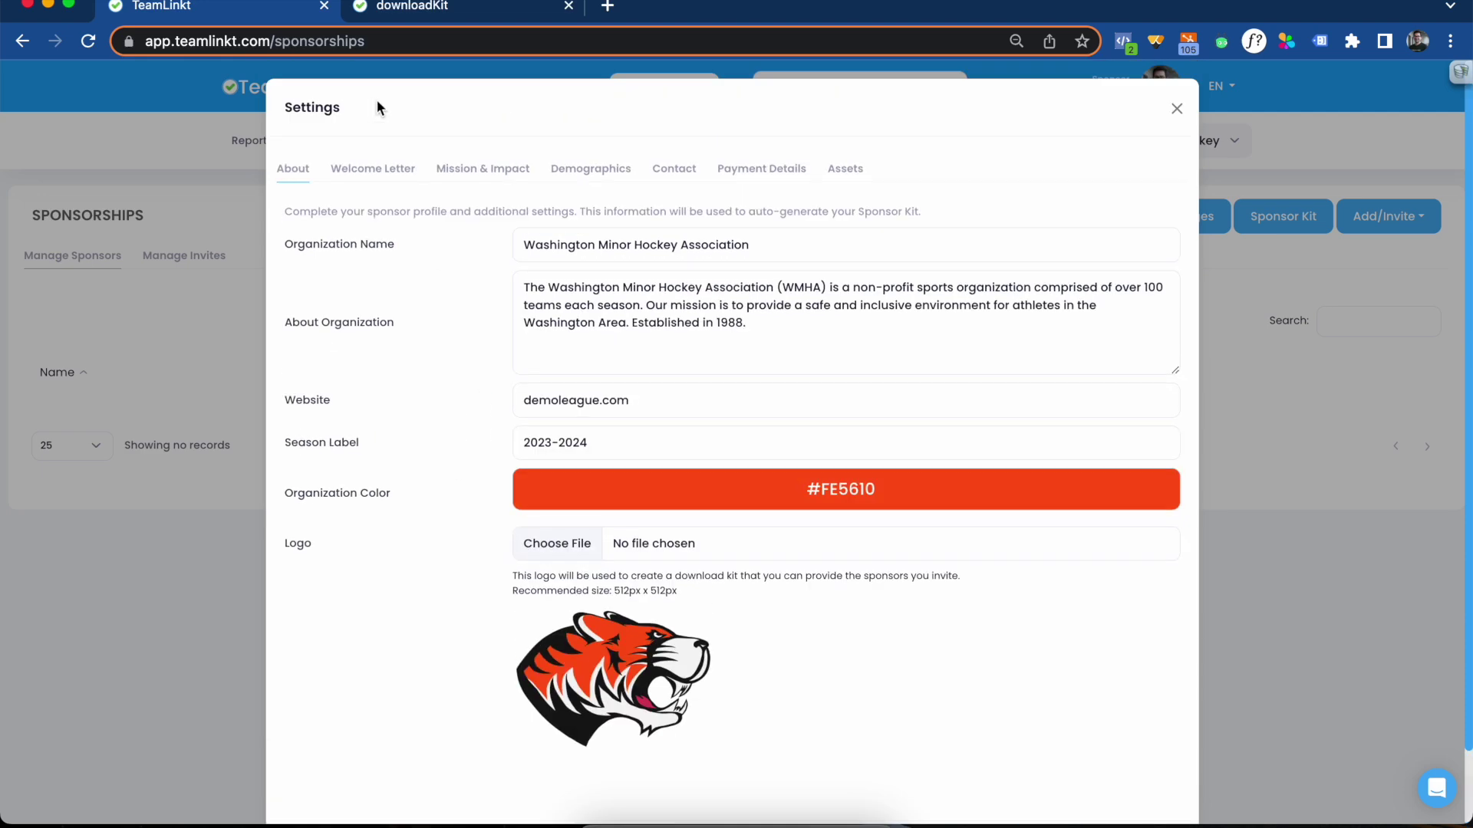
{"action": "left_click", "coordinate": [363, 178]}
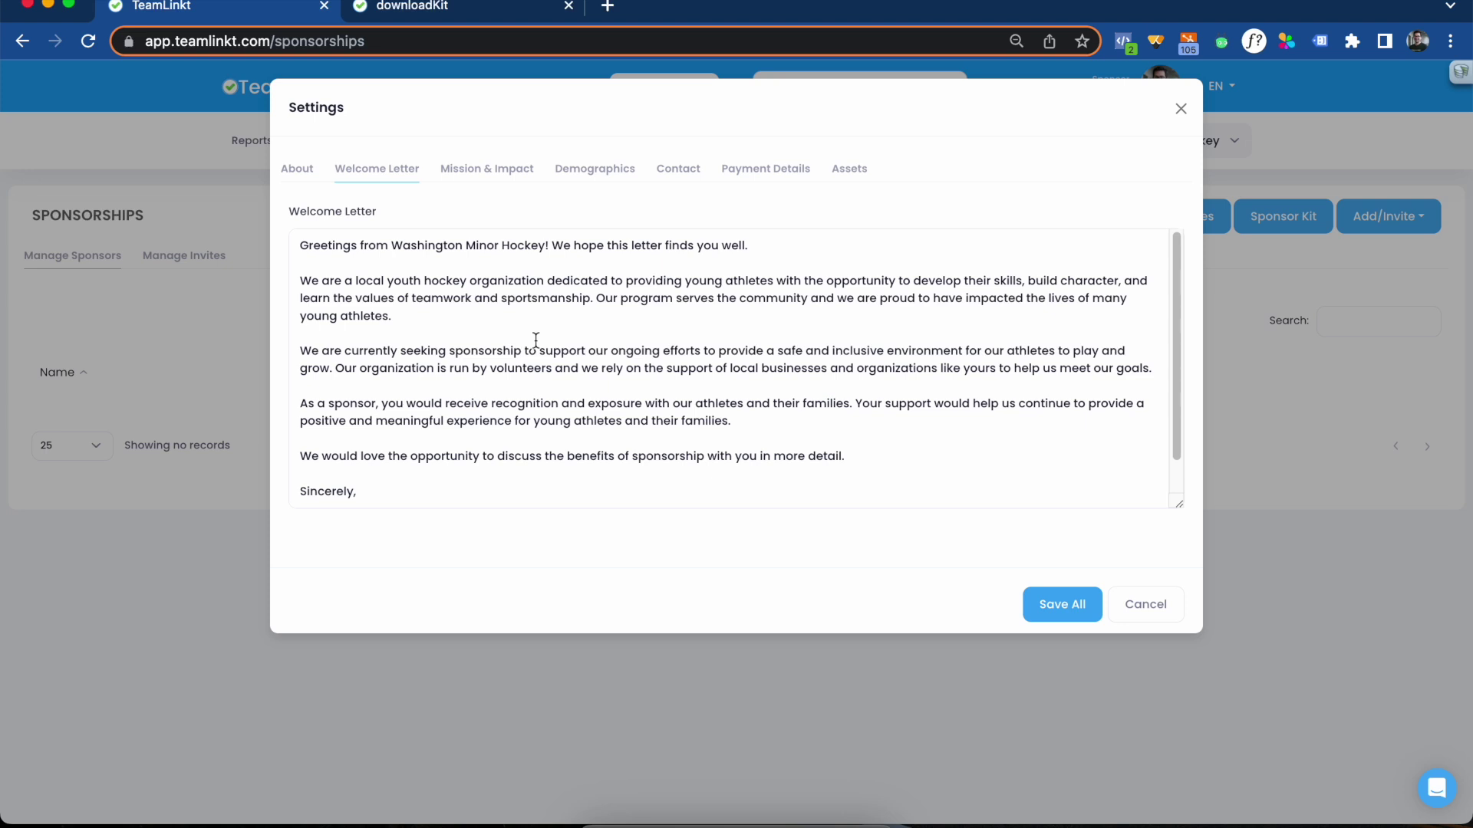
{"action": "left_click", "coordinate": [481, 175]}
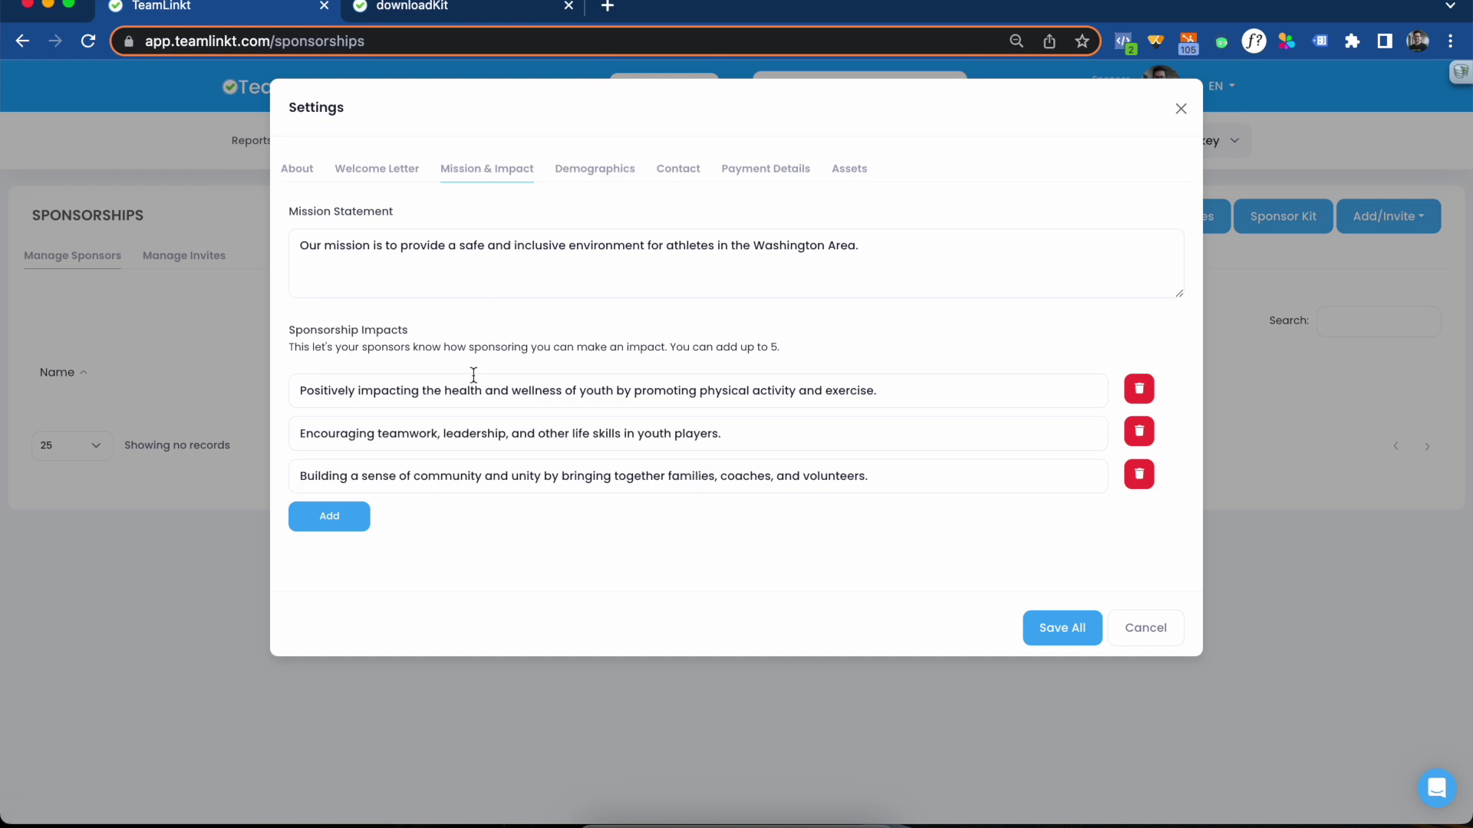
Review the Demographics, Contact, Payment Details and Assets settings, then close Settings.
{"action": "left_click", "coordinate": [612, 180]}
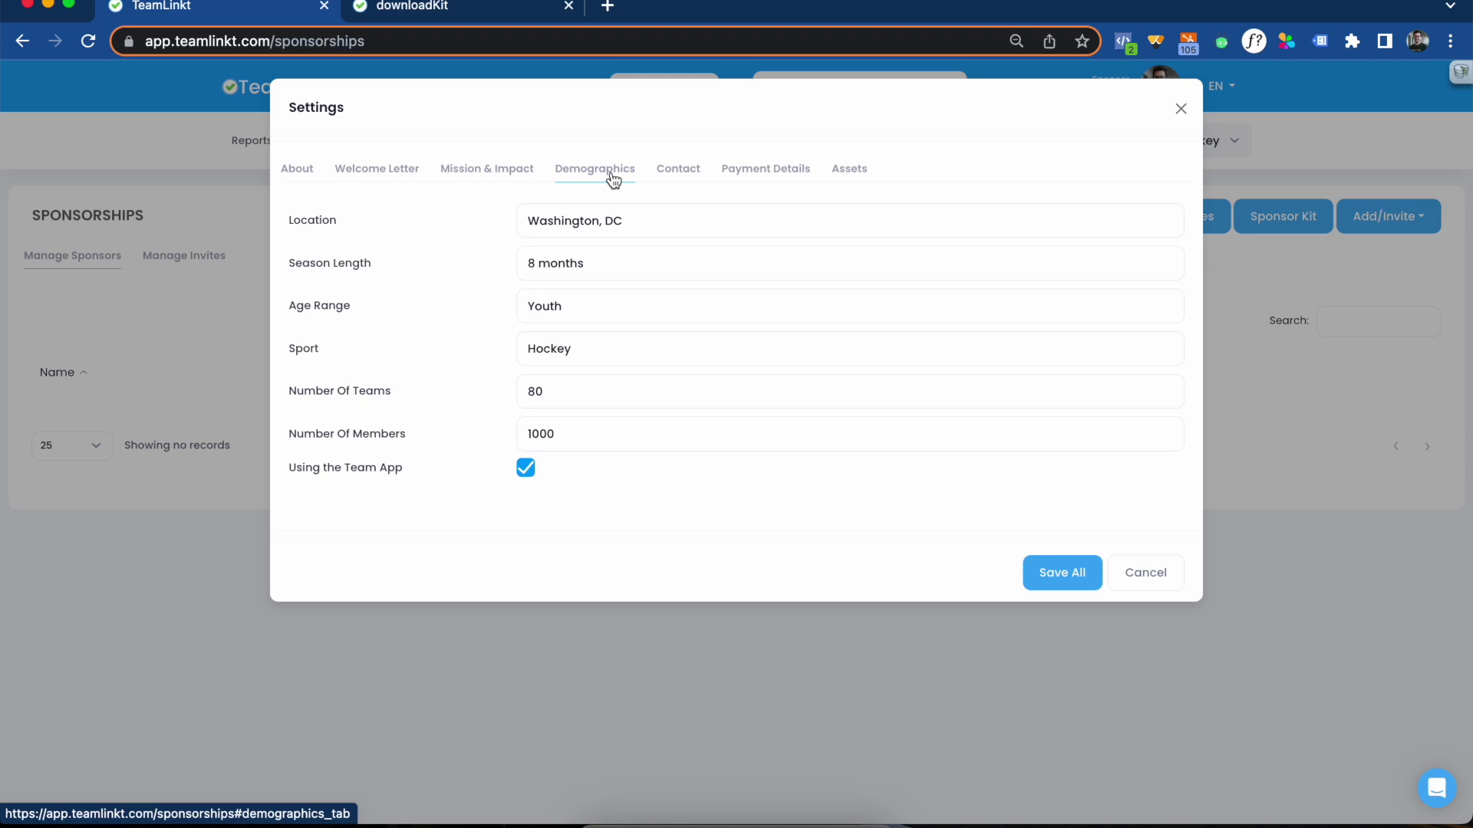
{"action": "left_click", "coordinate": [683, 171]}
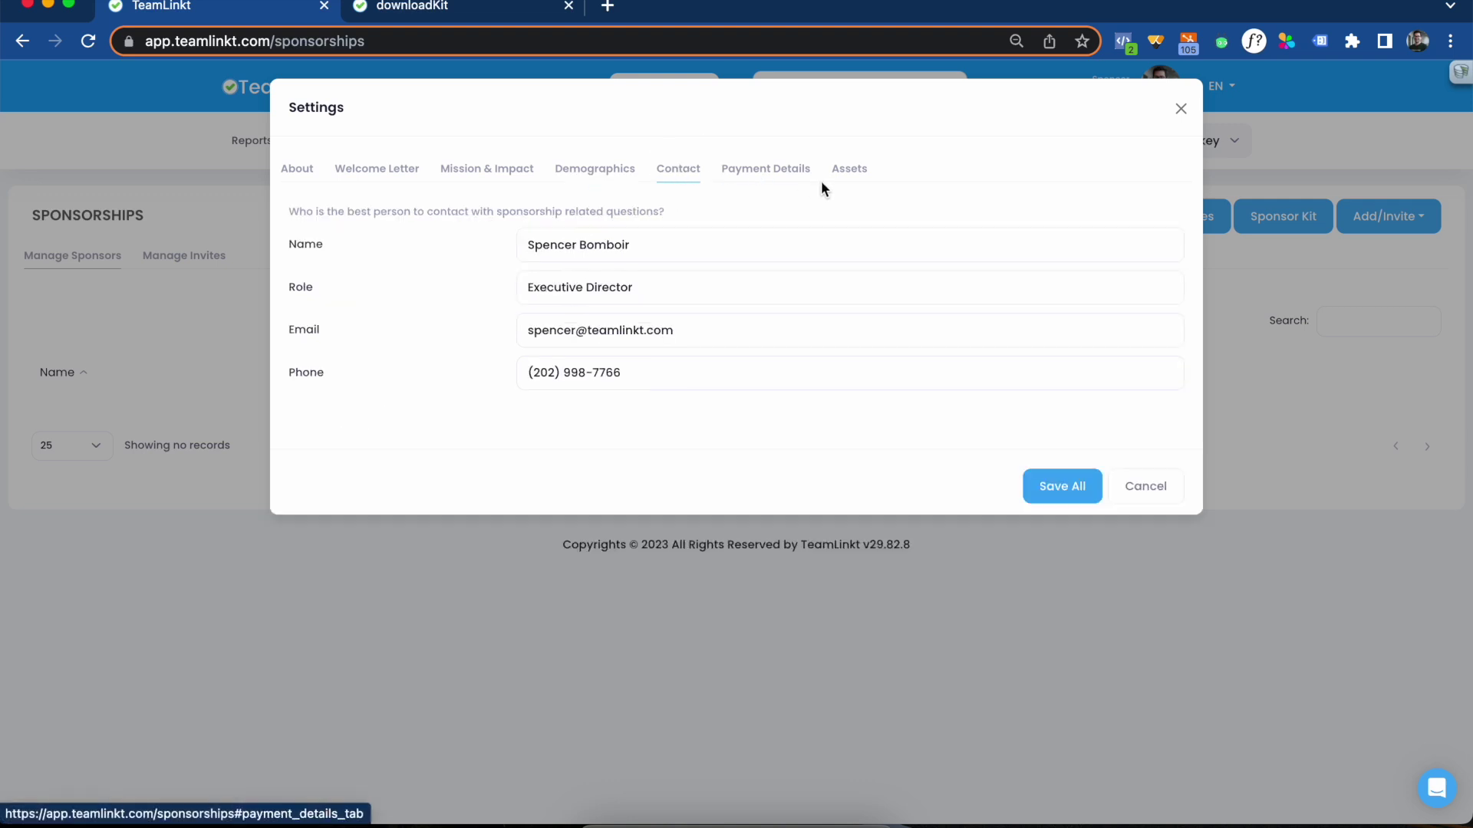
{"action": "left_click", "coordinate": [781, 180]}
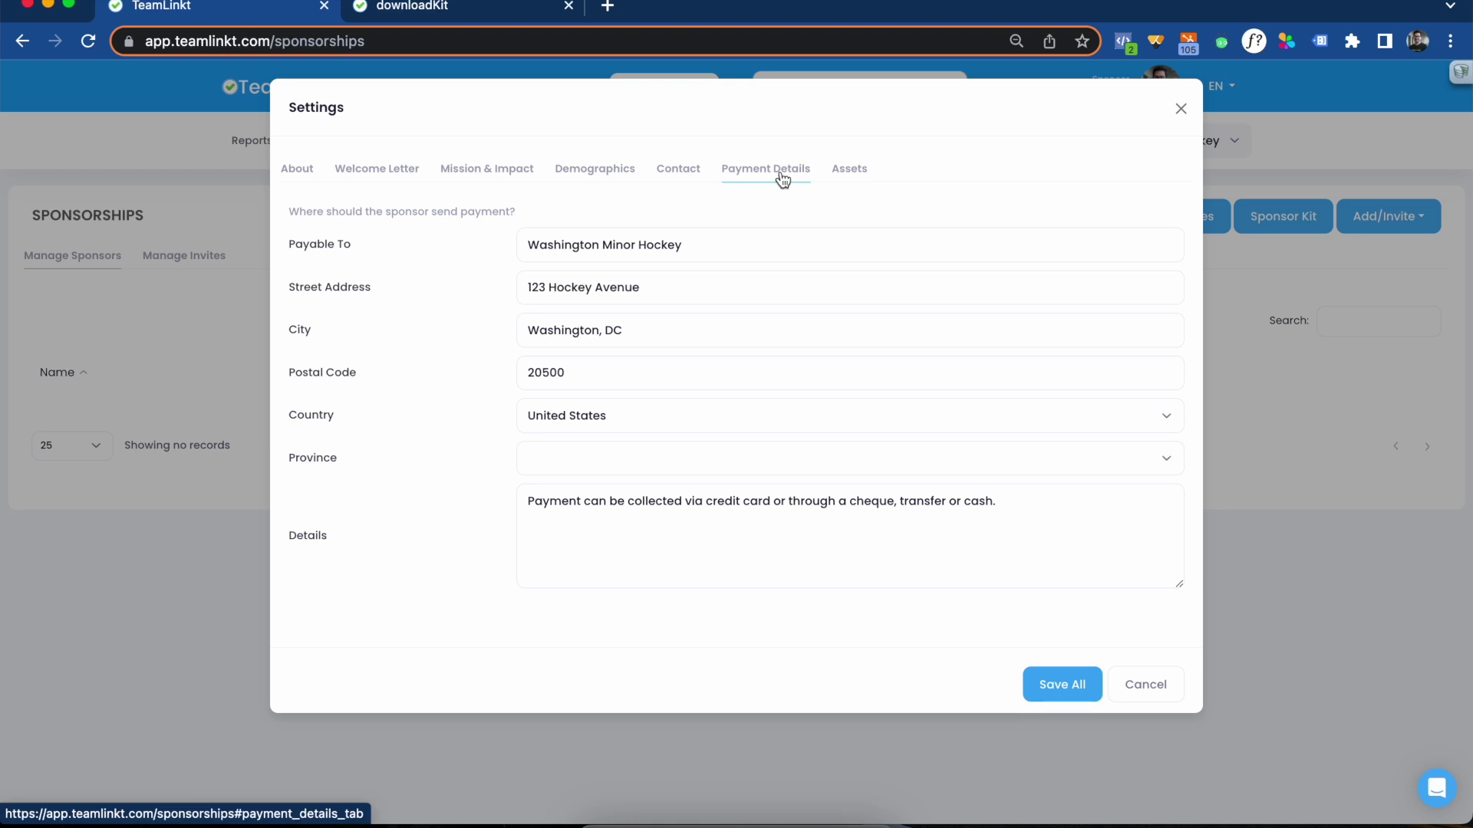
{"action": "left_click", "coordinate": [849, 169]}
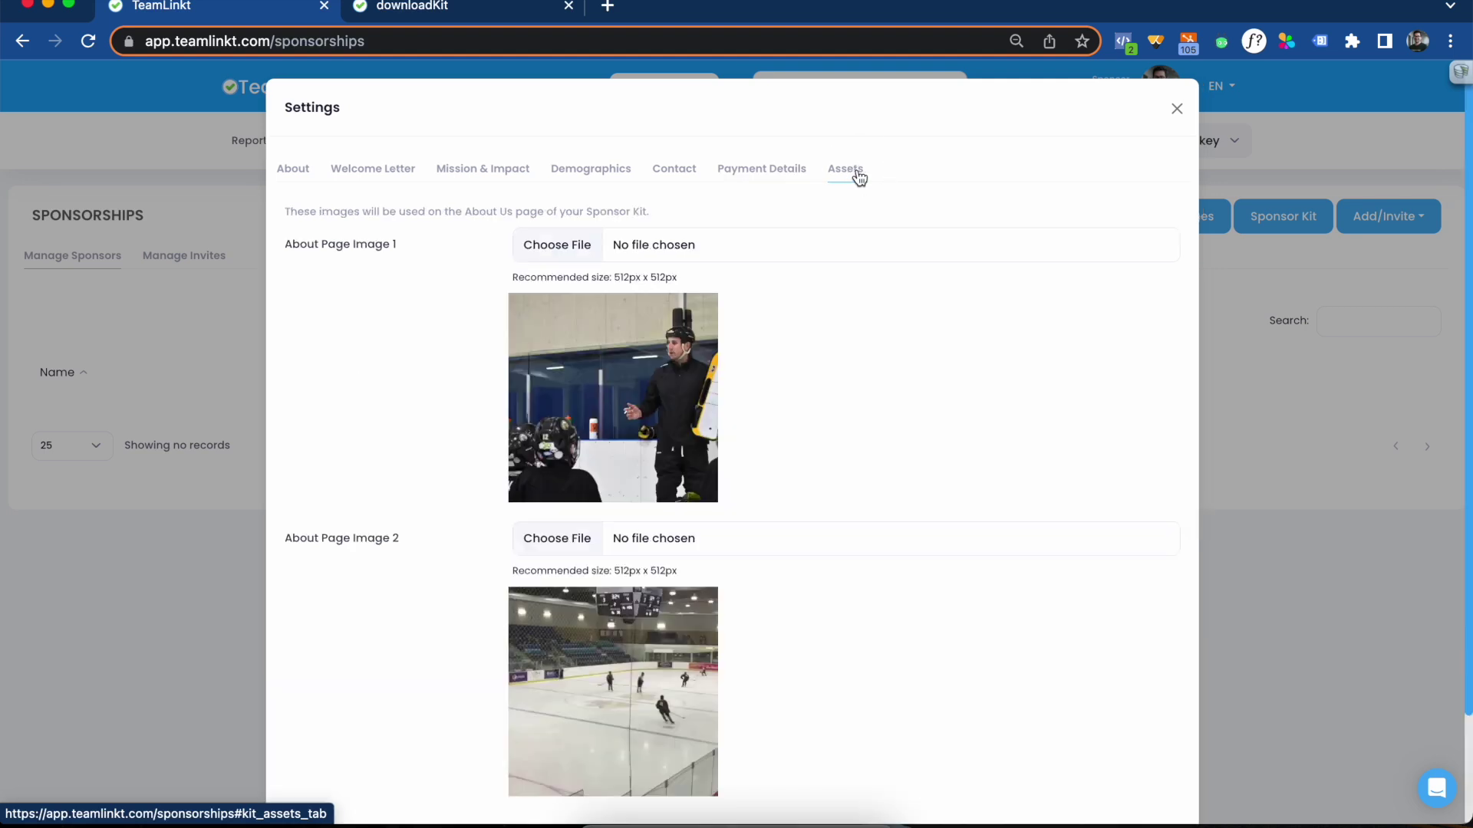
{"action": "scroll", "coordinate": [858, 176], "scroll_direction": "down", "scroll_amount": 2}
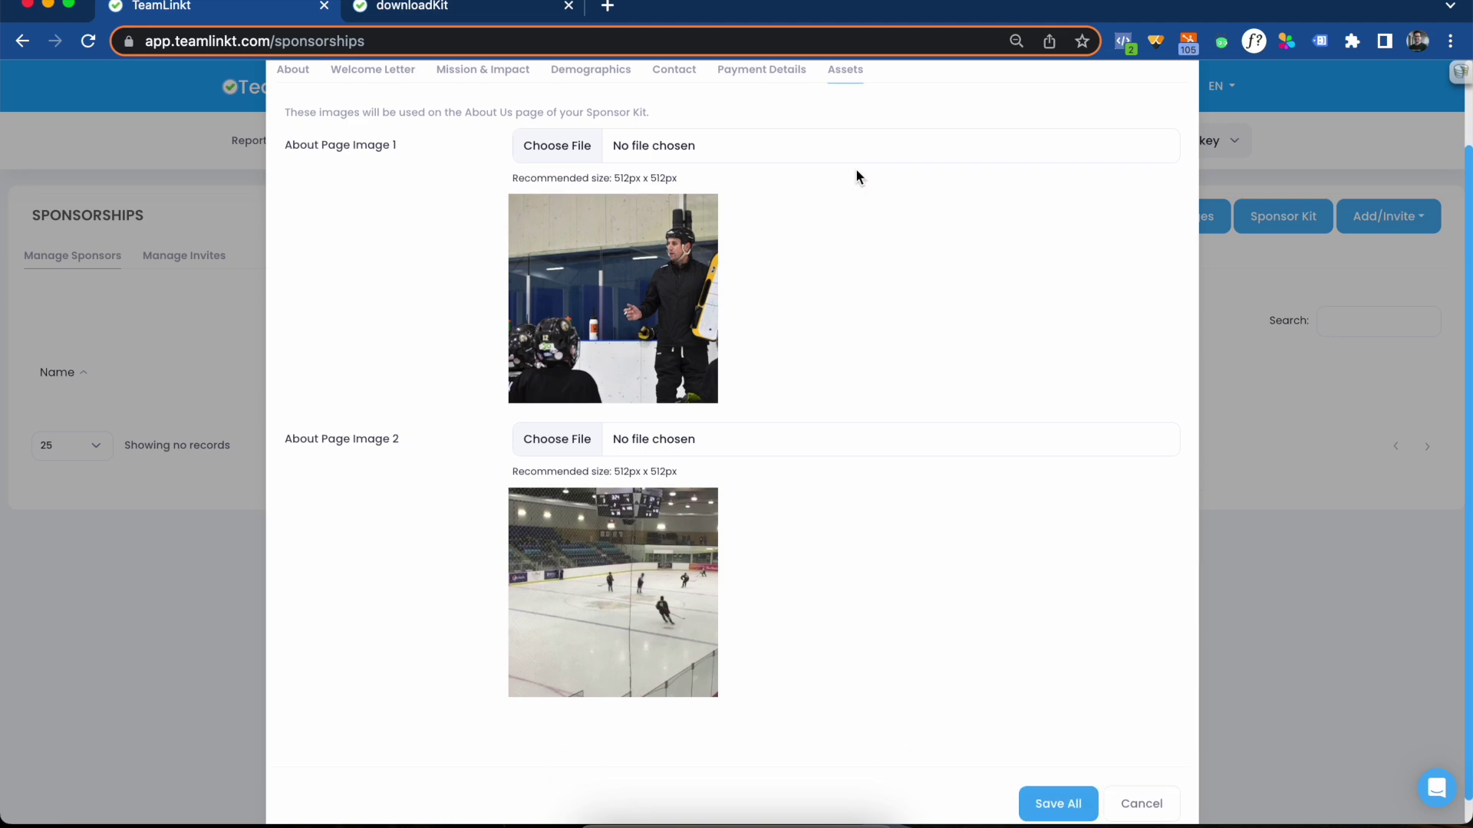
{"action": "scroll", "coordinate": [860, 286], "scroll_direction": "up", "scroll_amount": 3}
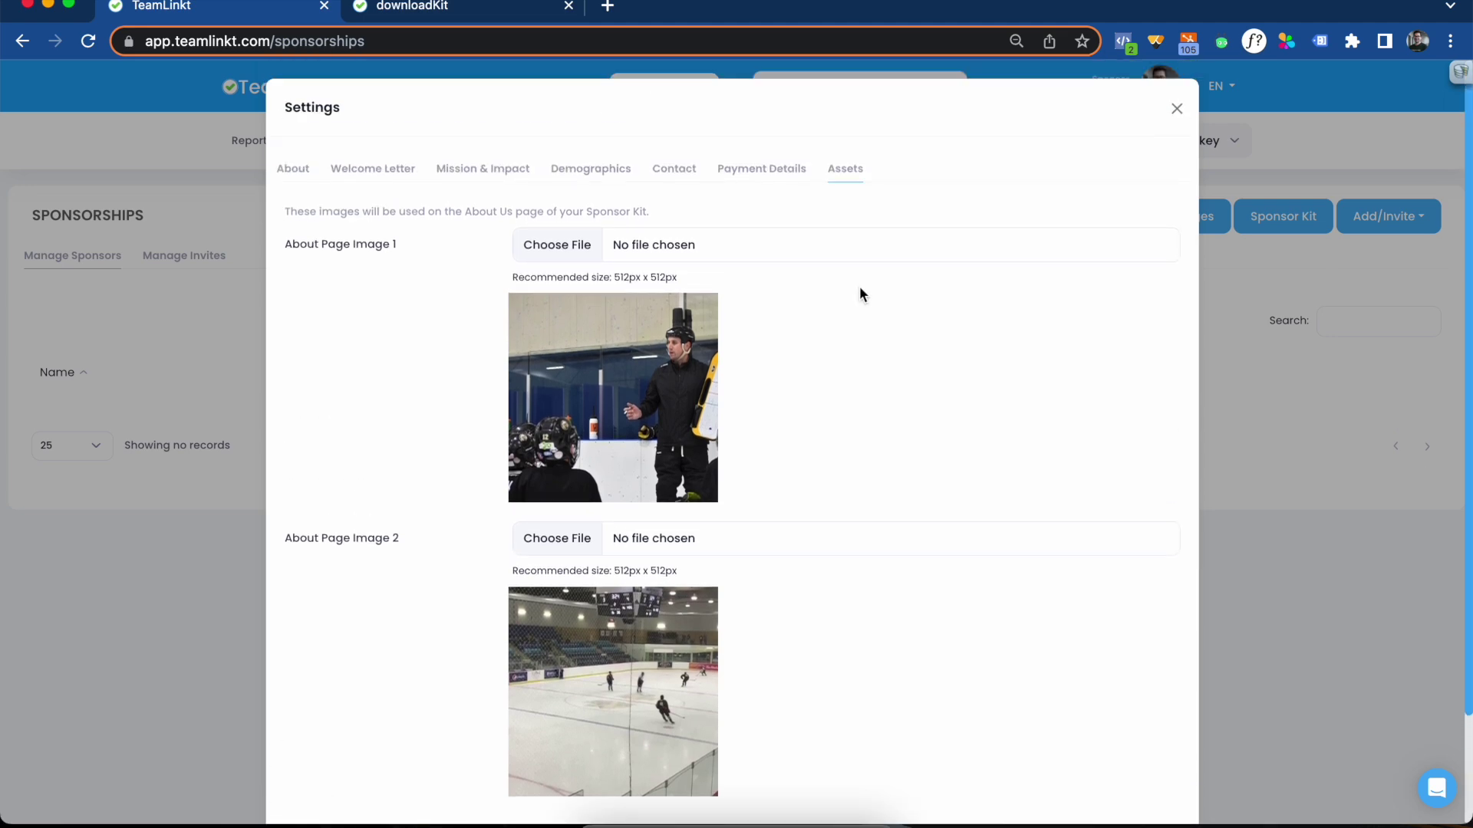
{"action": "left_click", "coordinate": [1176, 111]}
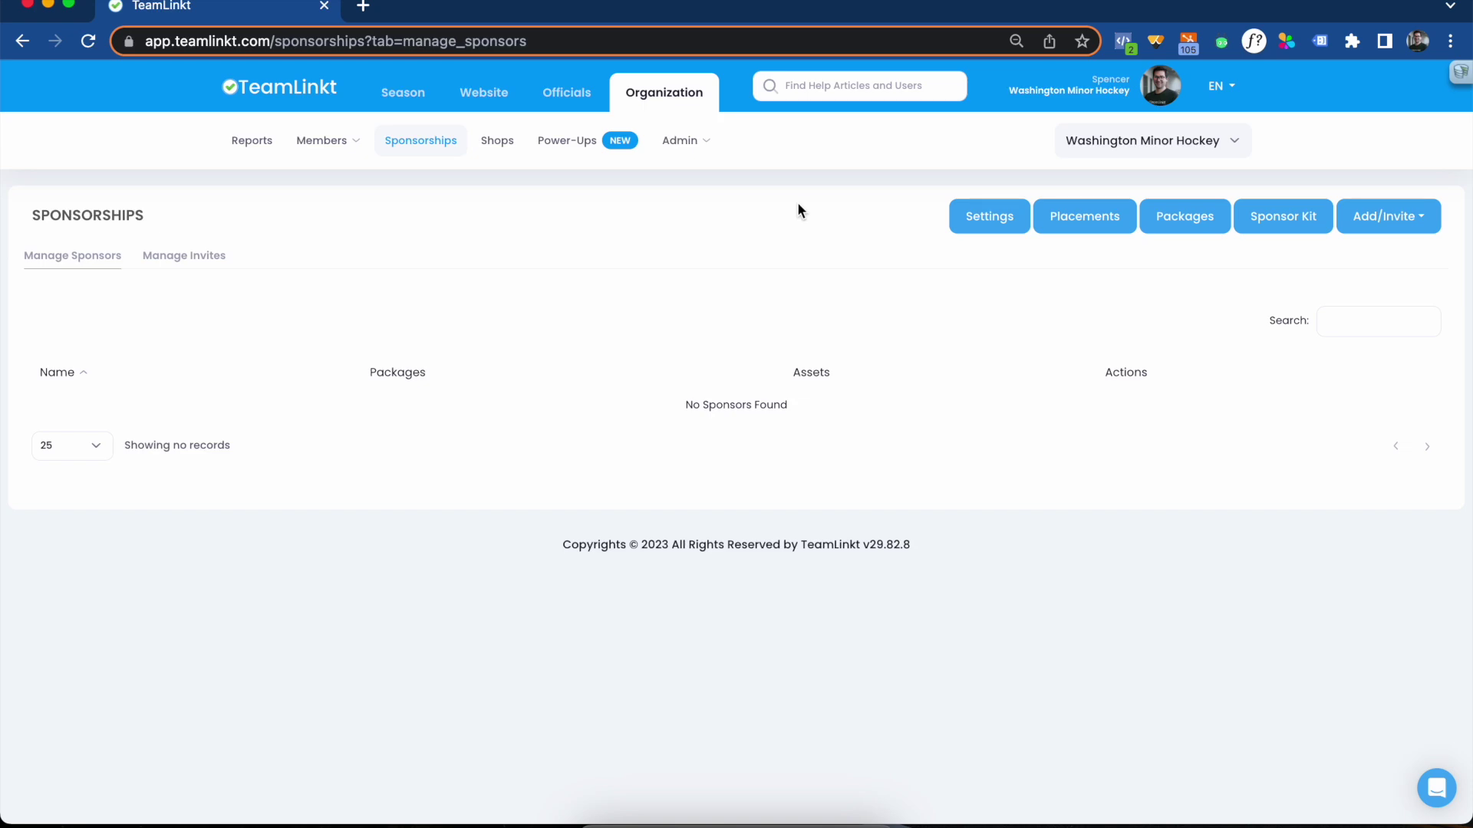
{"action": "left_click", "coordinate": [1103, 227]}
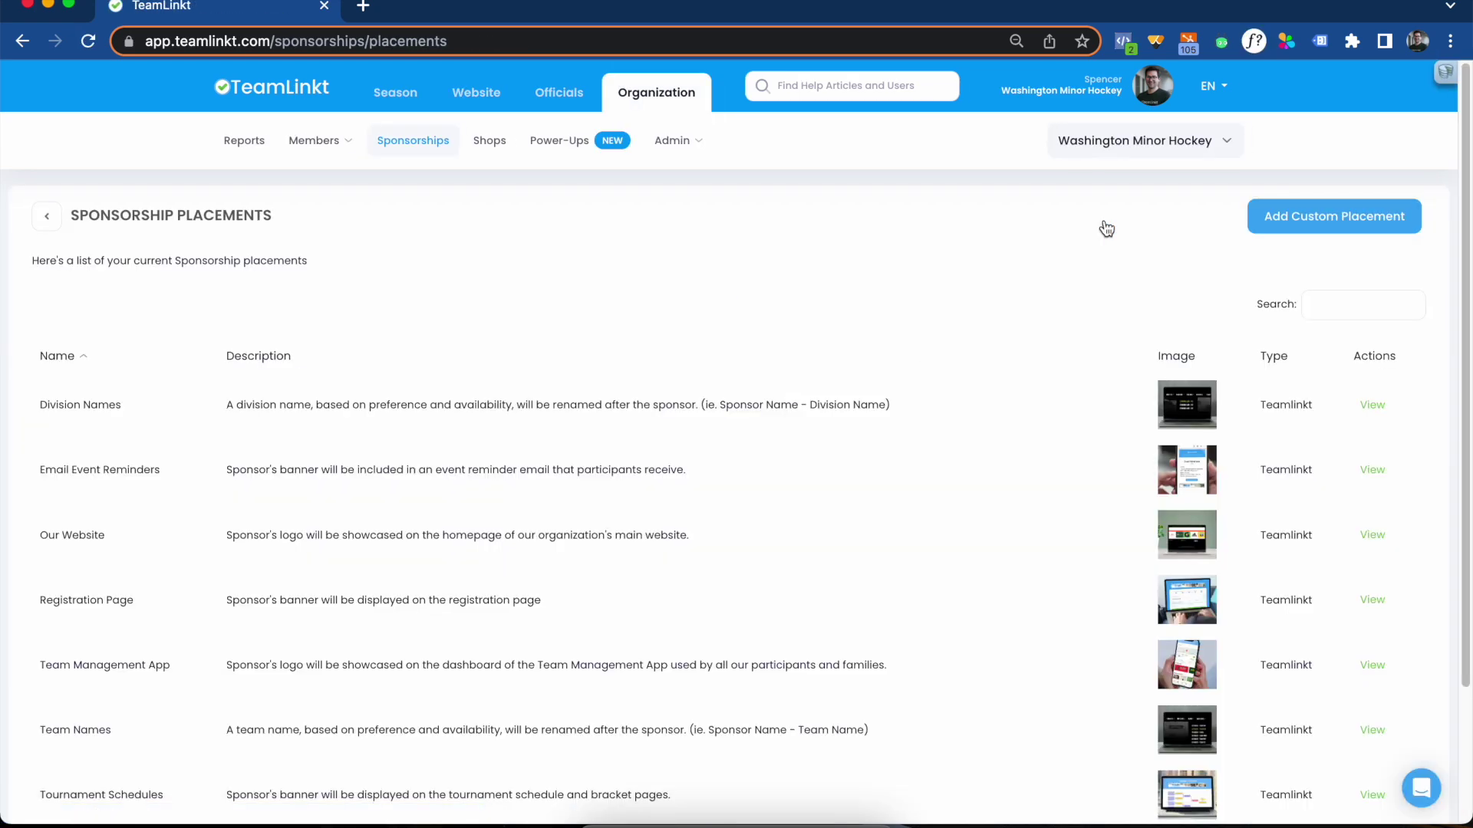
{"action": "scroll", "coordinate": [1106, 230], "scroll_direction": "down", "scroll_amount": 1}
{"action": "scroll", "coordinate": [1106, 229], "scroll_direction": "down", "scroll_amount": 2}
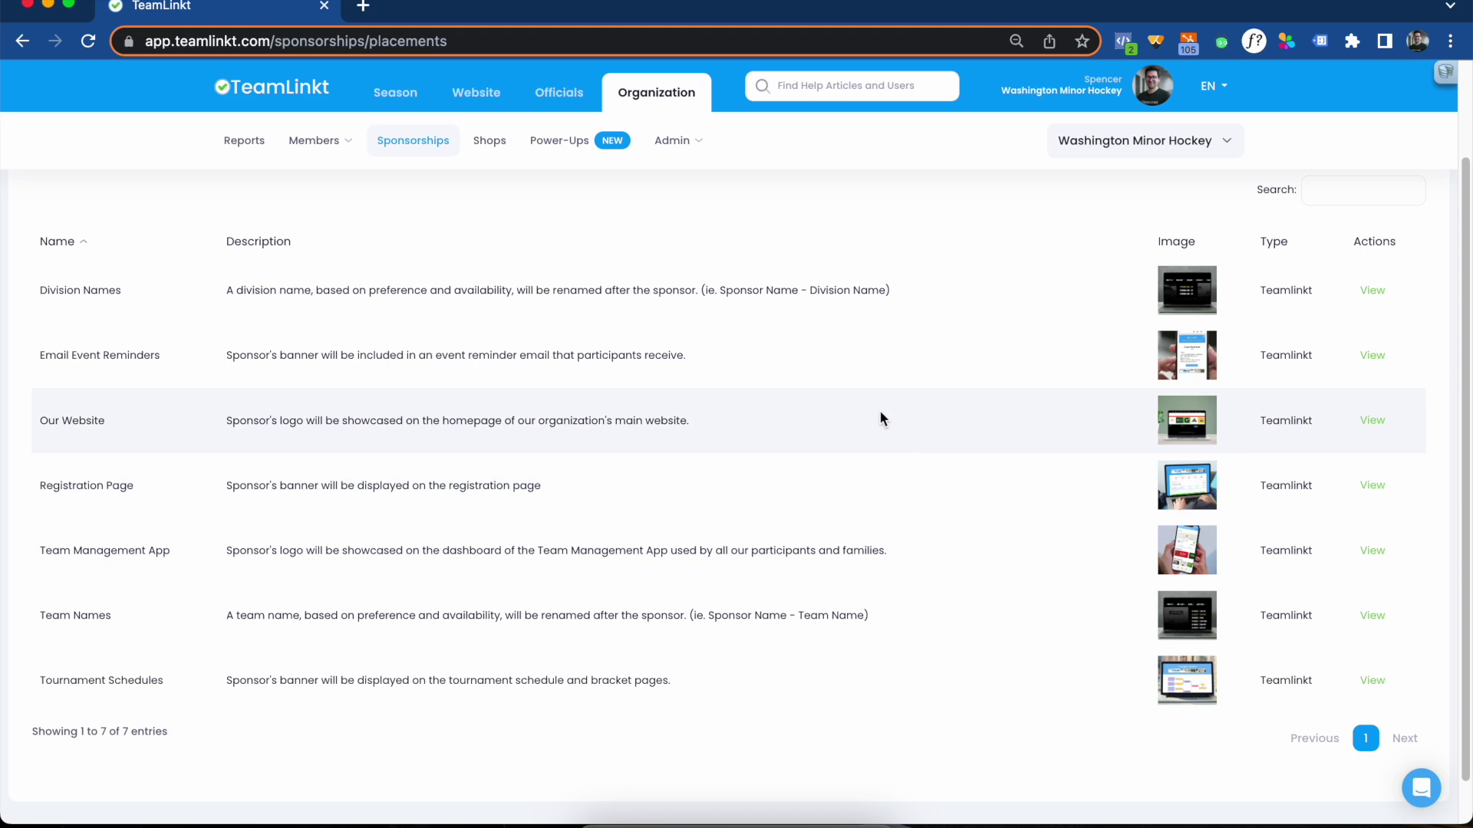
{"action": "scroll", "coordinate": [440, 476], "scroll_direction": "up", "scroll_amount": 2}
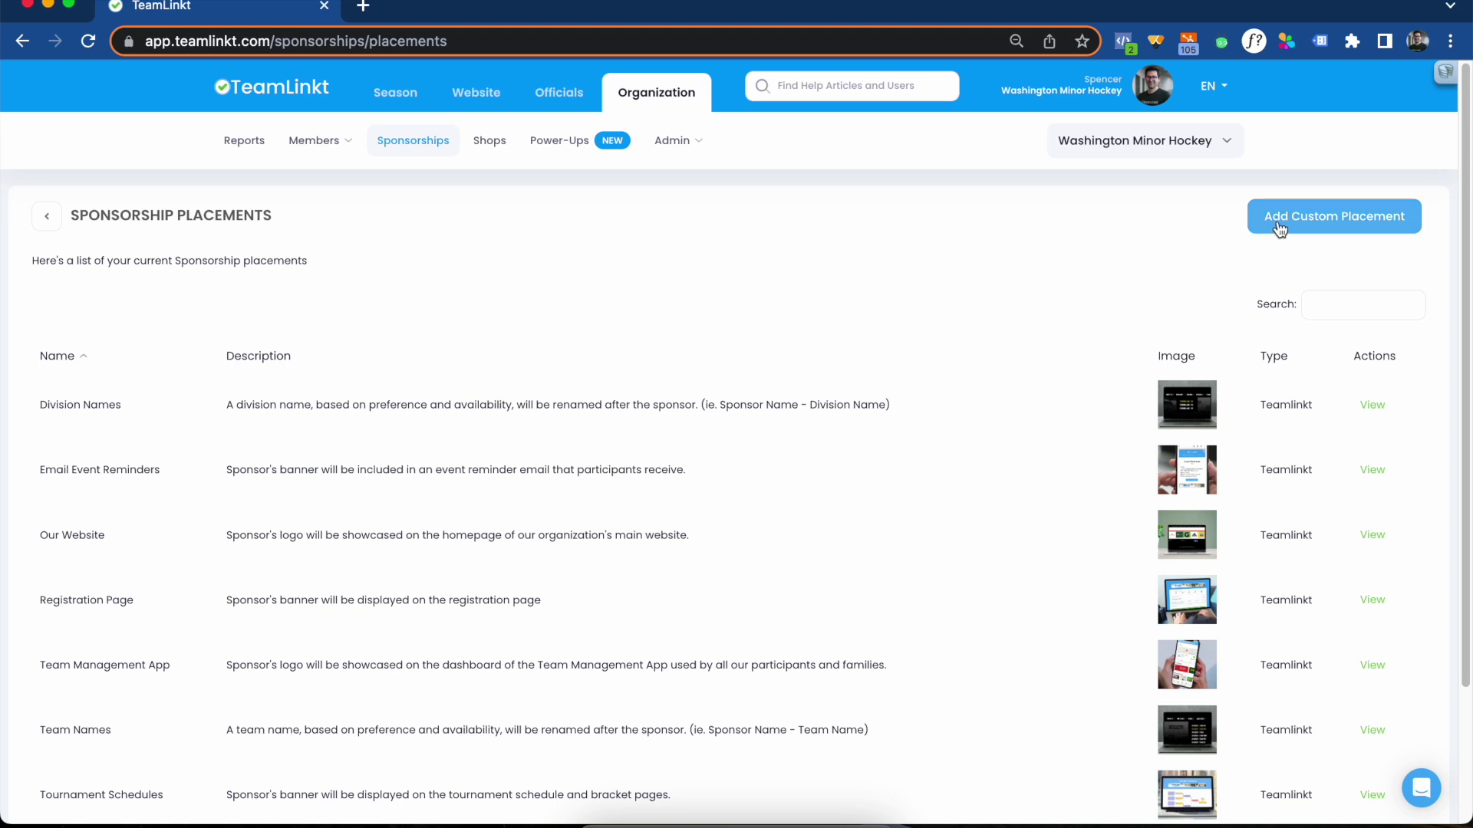
{"action": "left_click", "coordinate": [47, 219]}
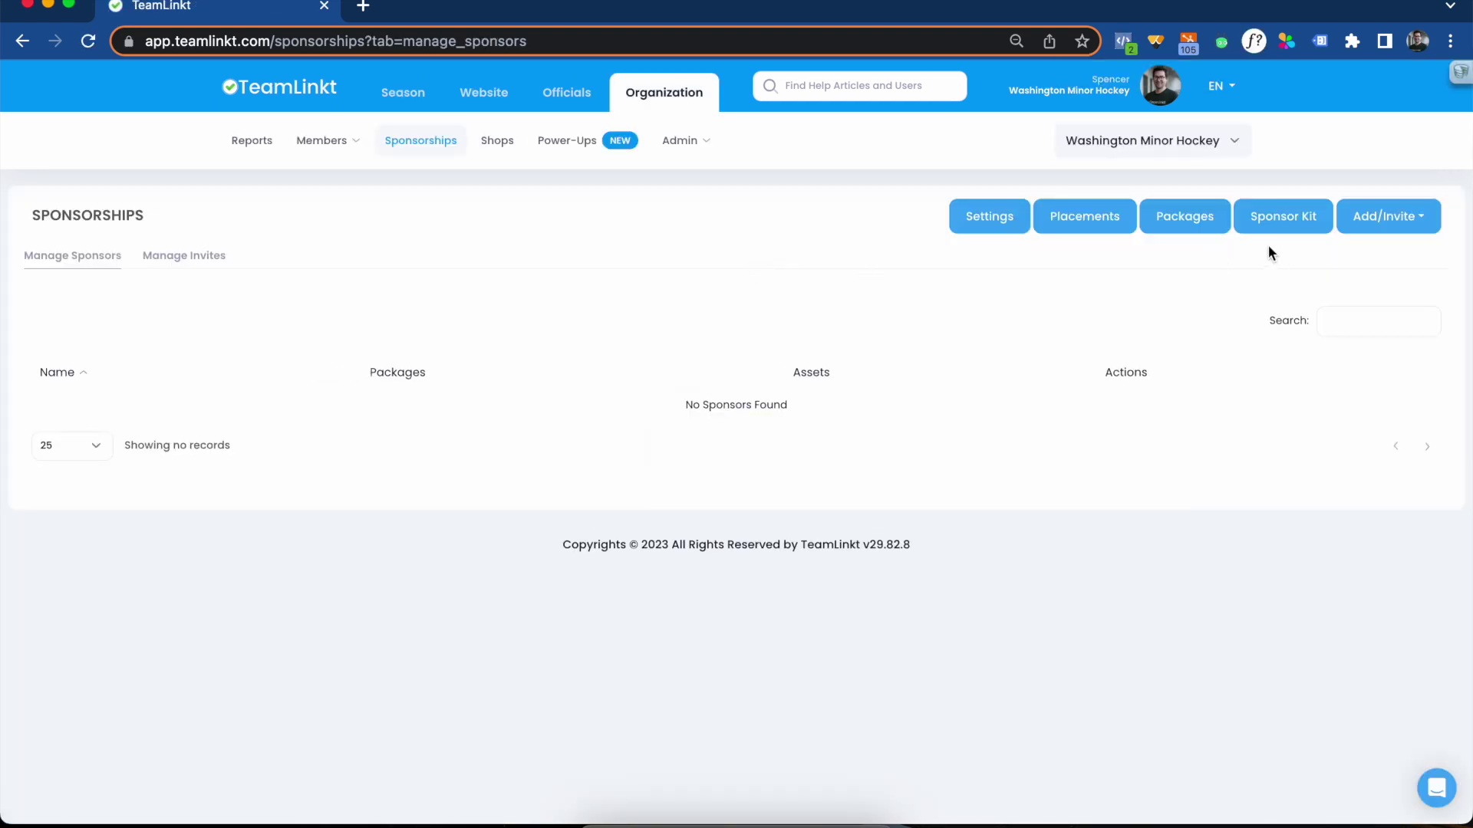
{"action": "left_click", "coordinate": [1186, 225]}
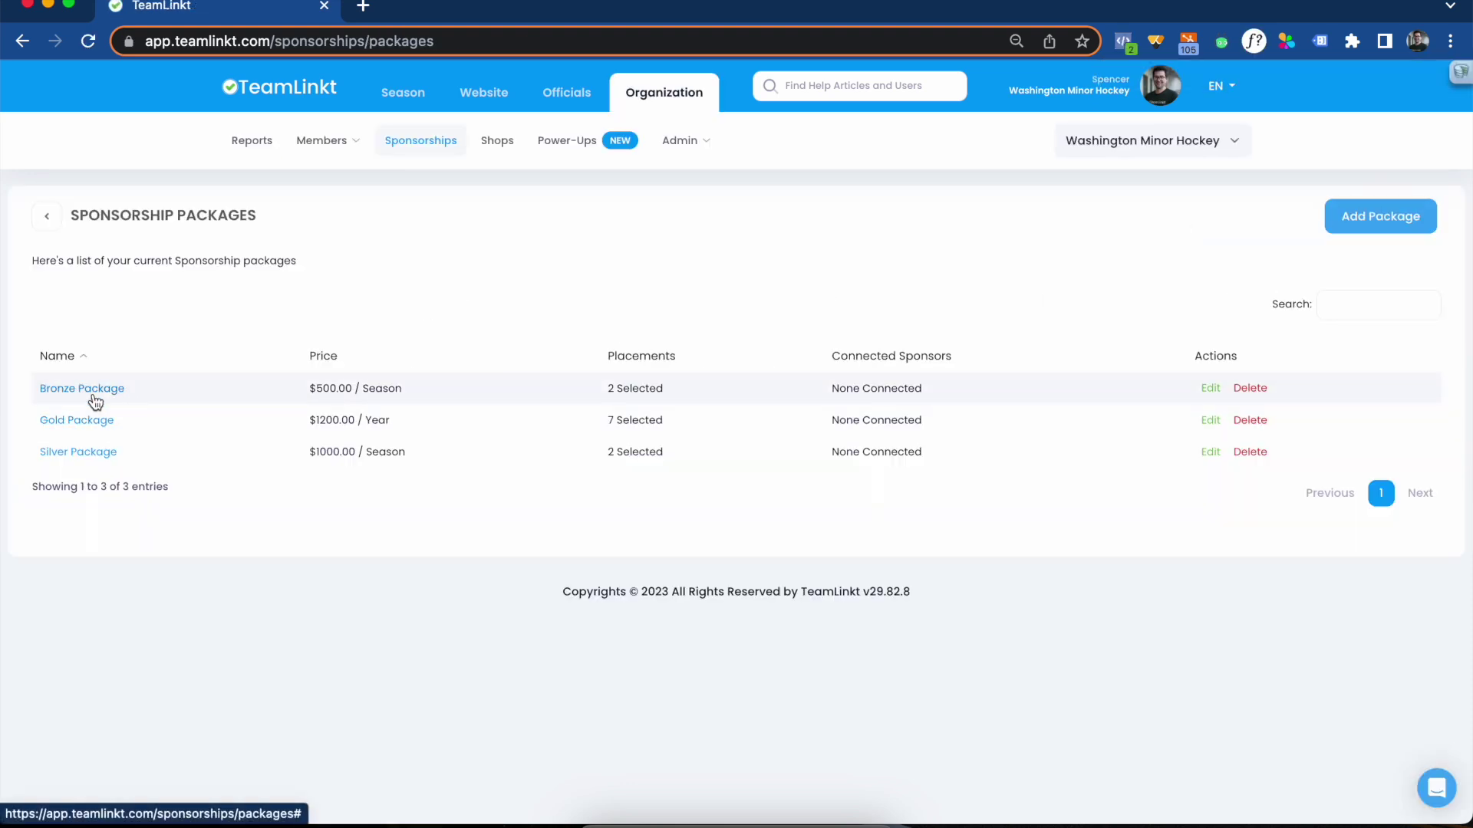
Check the Gold Package's placements, cancel without saving and return to Sponsorships.
{"action": "left_click", "coordinate": [81, 423]}
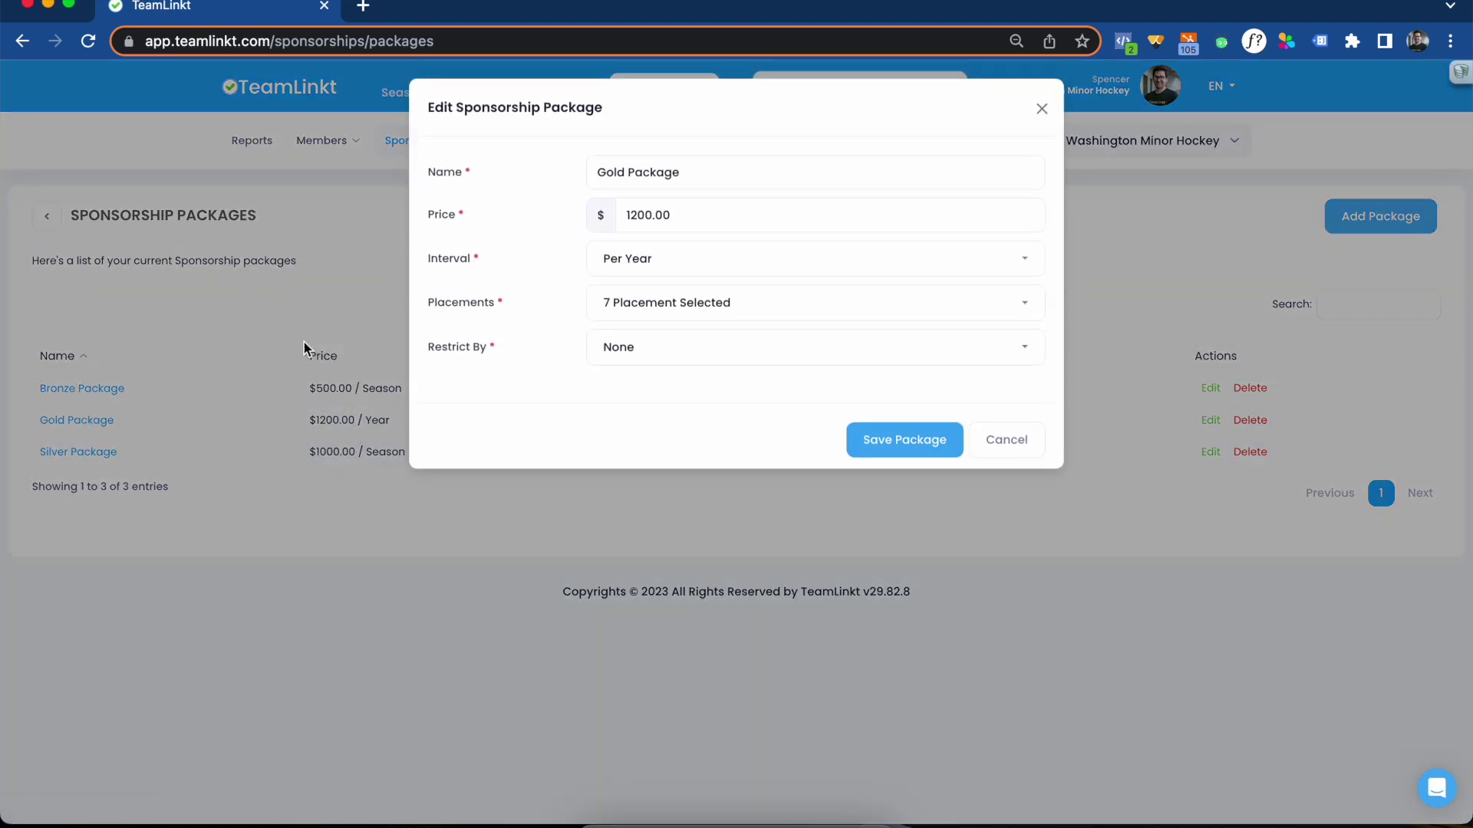
{"action": "left_click", "coordinate": [675, 302]}
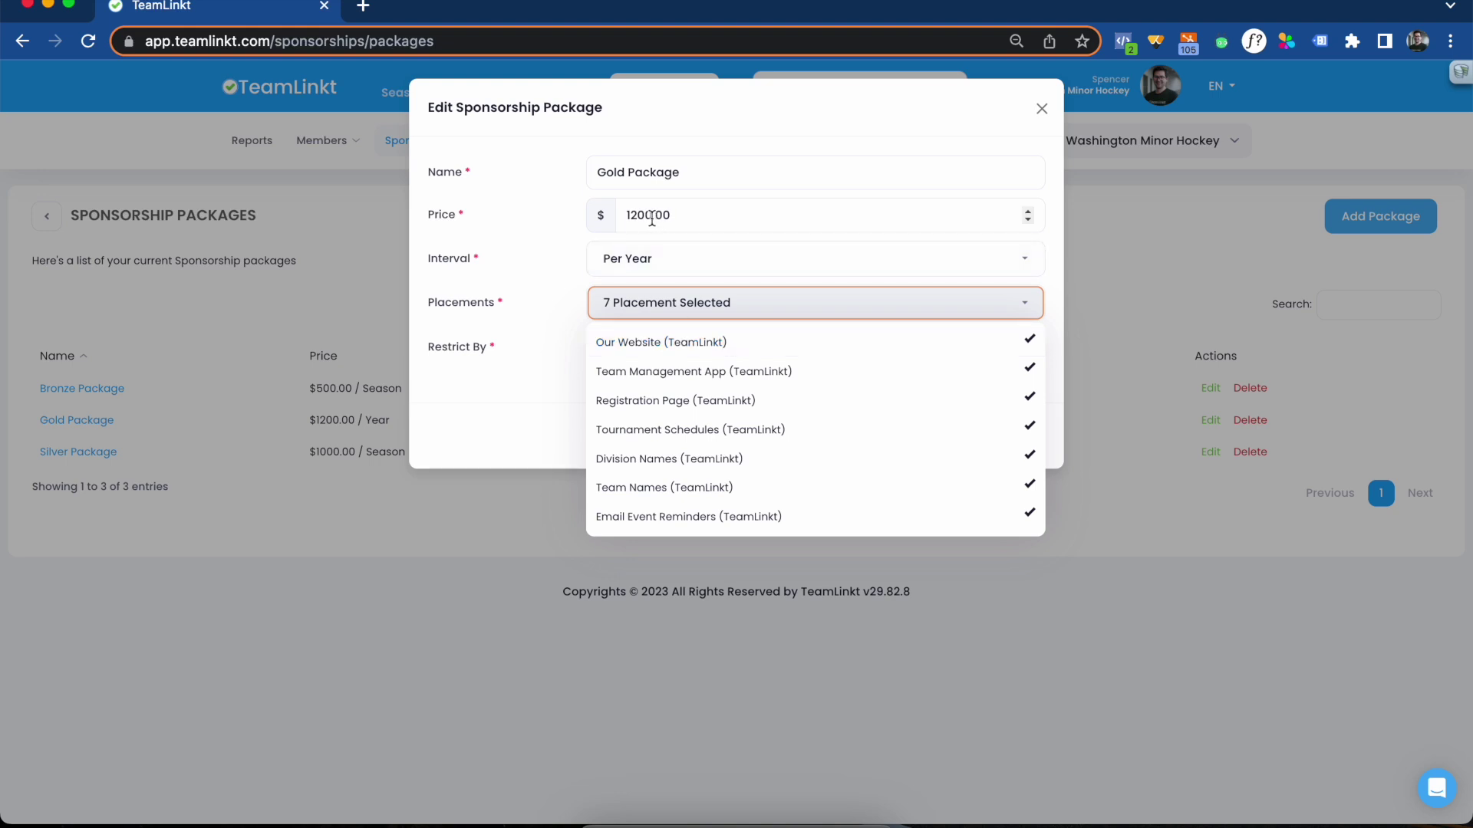
{"action": "left_click", "coordinate": [574, 236]}
{"action": "left_click", "coordinate": [1006, 439]}
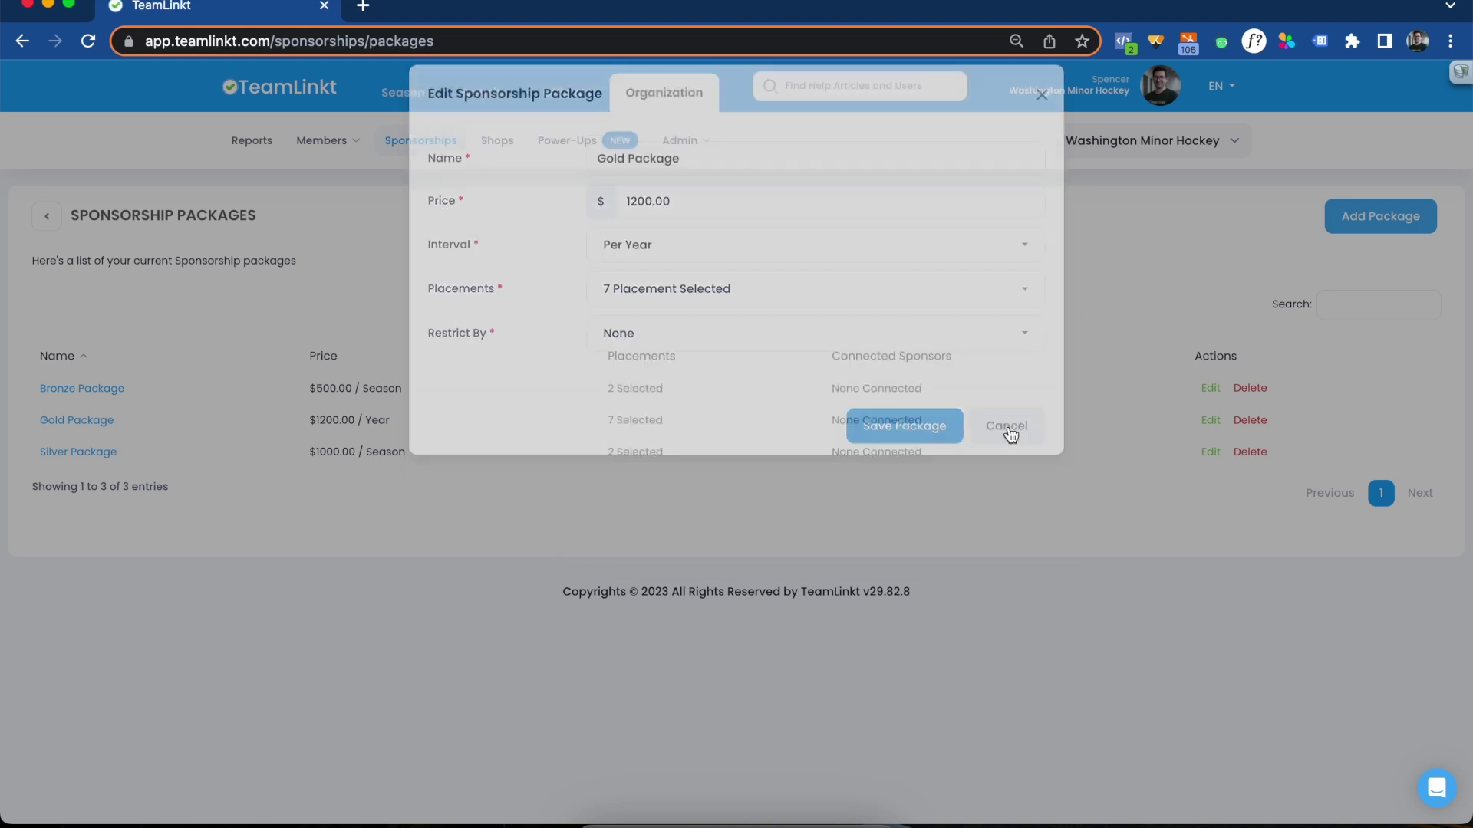
{"action": "left_click", "coordinate": [52, 226]}
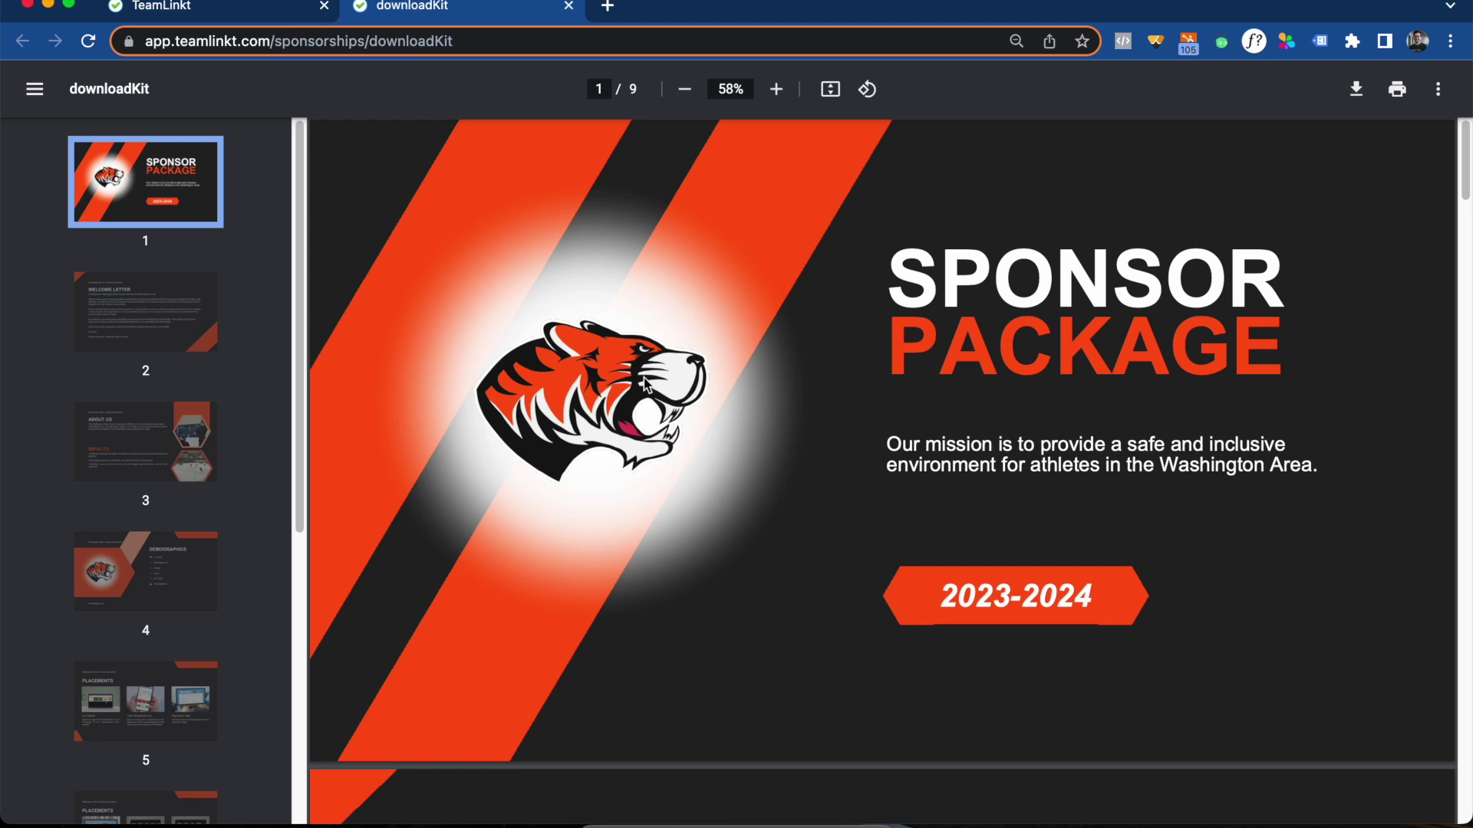
{"action": "scroll", "coordinate": [644, 388], "scroll_direction": "down", "scroll_amount": 1}
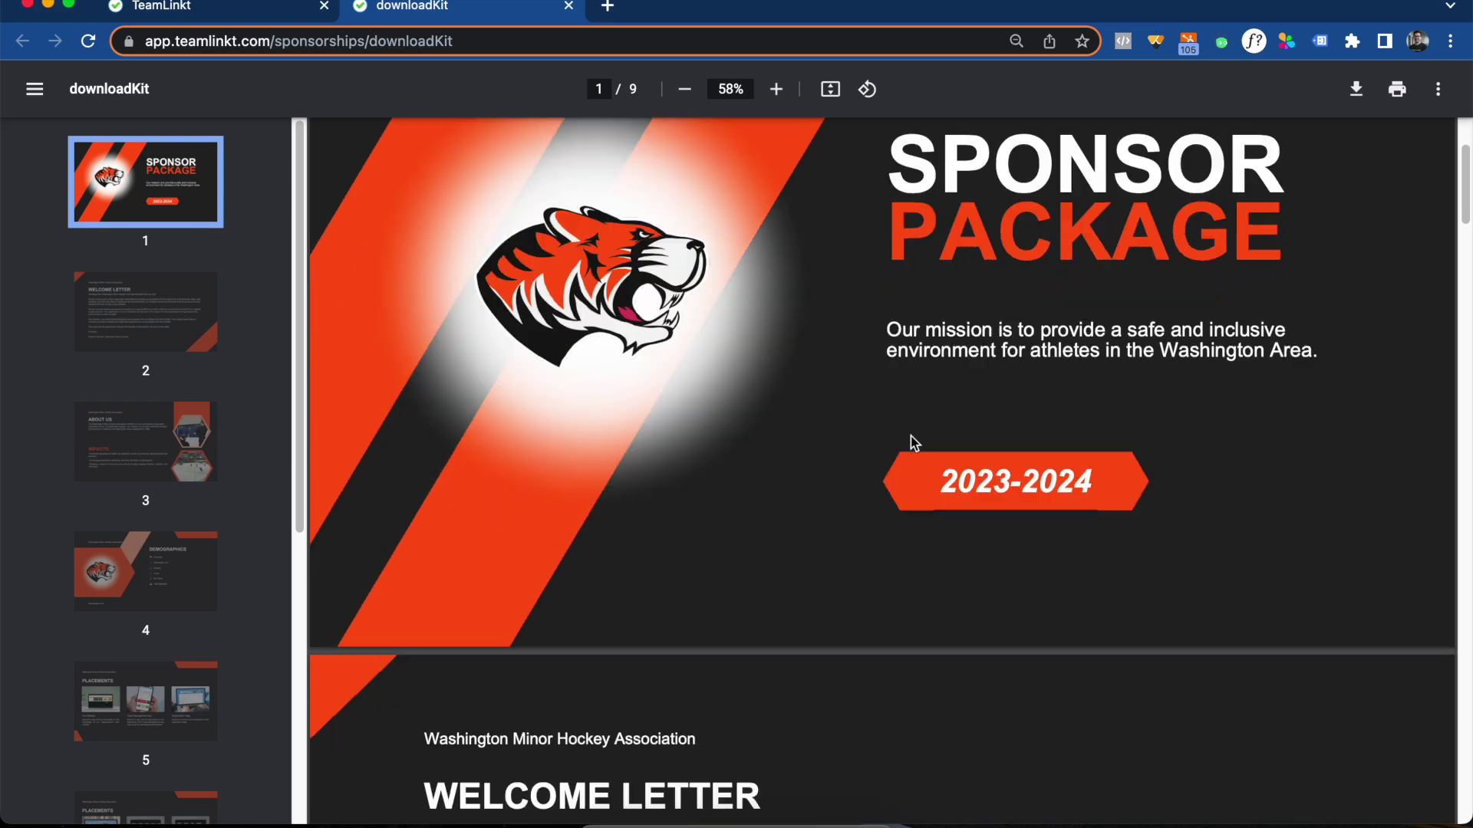
{"action": "scroll", "coordinate": [909, 443], "scroll_direction": "down", "scroll_amount": 5}
{"action": "scroll", "coordinate": [910, 443], "scroll_direction": "down", "scroll_amount": 2}
{"action": "scroll", "coordinate": [910, 443], "scroll_direction": "down", "scroll_amount": 1}
{"action": "scroll", "coordinate": [910, 442], "scroll_direction": "down", "scroll_amount": 2}
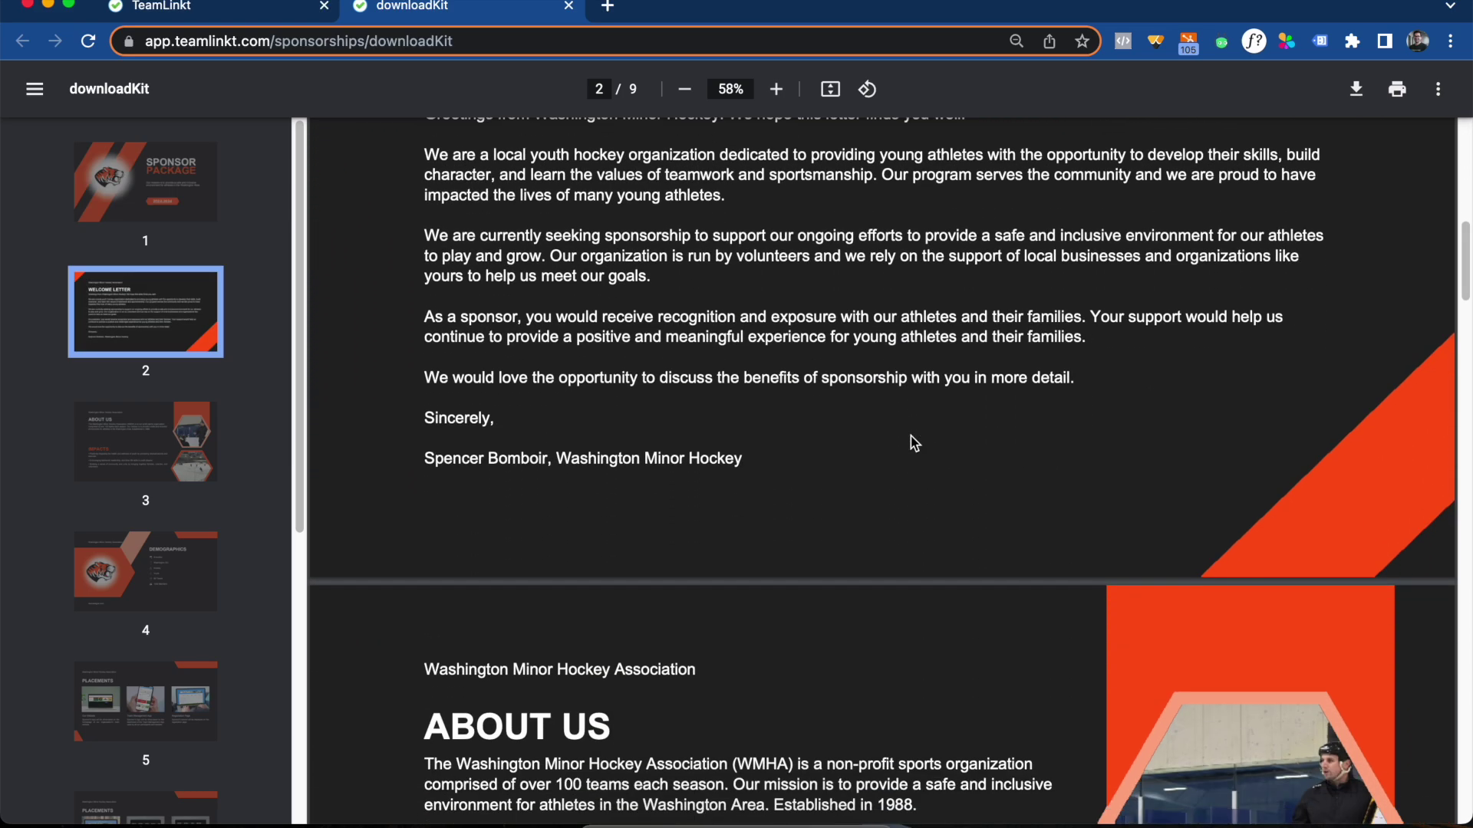
{"action": "scroll", "coordinate": [910, 443], "scroll_direction": "down", "scroll_amount": 2}
{"action": "scroll", "coordinate": [910, 436], "scroll_direction": "down", "scroll_amount": 2}
{"action": "scroll", "coordinate": [911, 437], "scroll_direction": "down", "scroll_amount": 1}
{"action": "scroll", "coordinate": [909, 437], "scroll_direction": "down", "scroll_amount": 2}
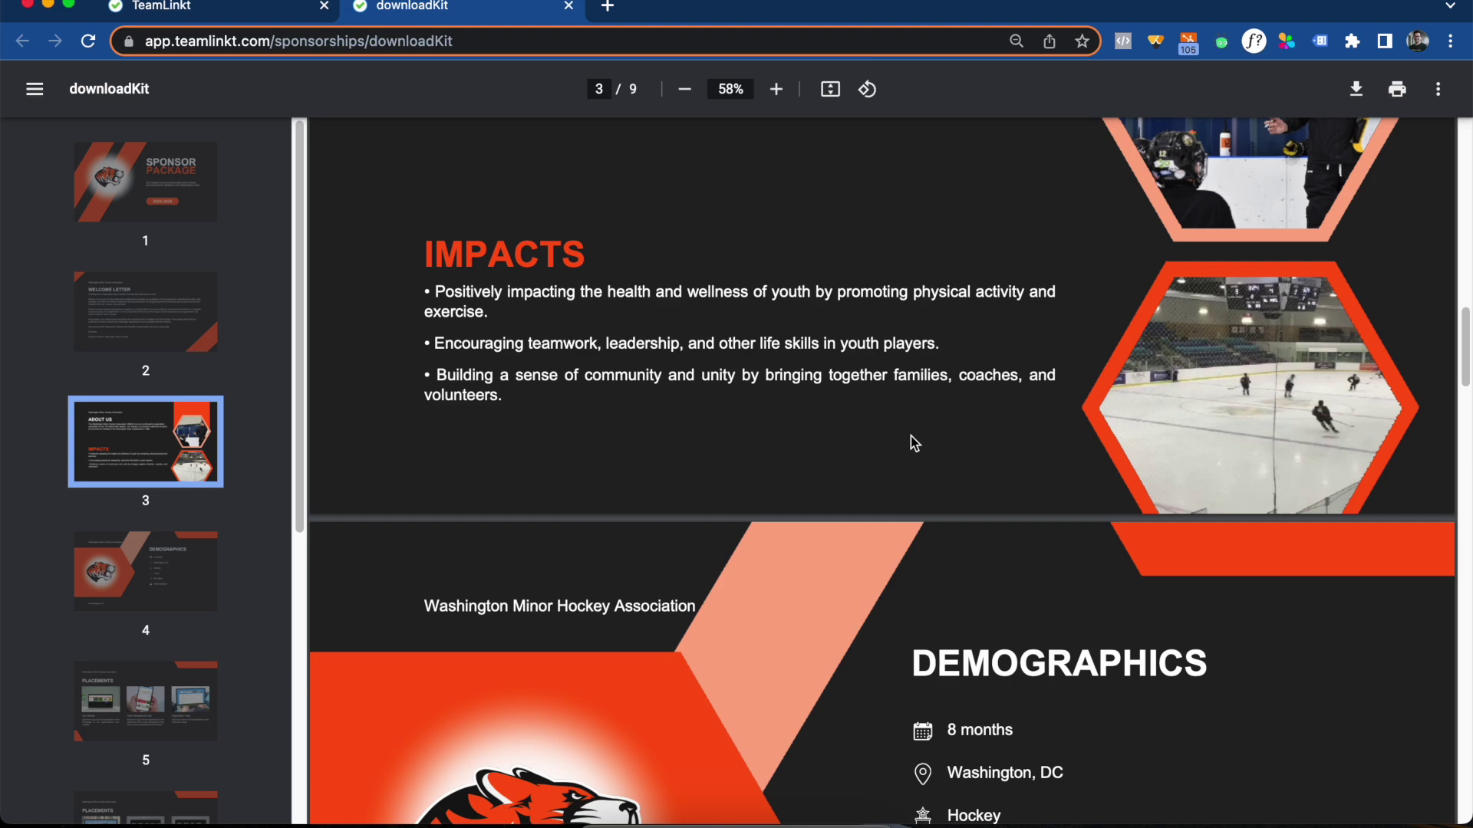
{"action": "scroll", "coordinate": [910, 437], "scroll_direction": "down", "scroll_amount": 2}
{"action": "scroll", "coordinate": [910, 436], "scroll_direction": "down", "scroll_amount": 1}
{"action": "scroll", "coordinate": [911, 435], "scroll_direction": "down", "scroll_amount": 1}
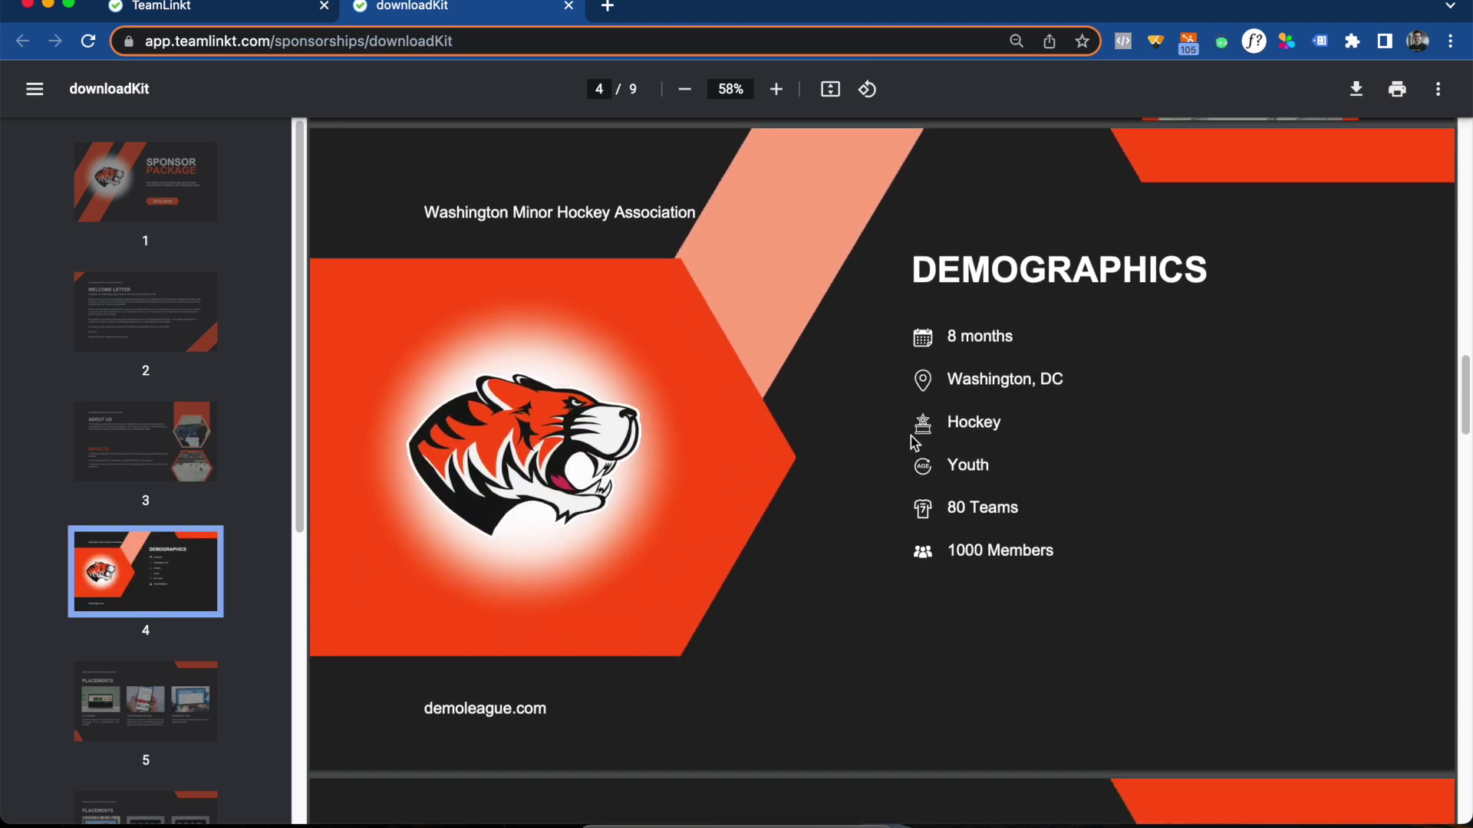
{"action": "scroll", "coordinate": [911, 436], "scroll_direction": "down", "scroll_amount": 2}
{"action": "scroll", "coordinate": [911, 436], "scroll_direction": "down", "scroll_amount": 1}
{"action": "scroll", "coordinate": [910, 436], "scroll_direction": "down", "scroll_amount": 3}
{"action": "scroll", "coordinate": [910, 437], "scroll_direction": "down", "scroll_amount": 2}
{"action": "scroll", "coordinate": [910, 437], "scroll_direction": "down", "scroll_amount": 2}
{"action": "scroll", "coordinate": [910, 437], "scroll_direction": "down", "scroll_amount": 3}
{"action": "scroll", "coordinate": [911, 435], "scroll_direction": "down", "scroll_amount": 4}
{"action": "scroll", "coordinate": [910, 436], "scroll_direction": "down", "scroll_amount": 3}
{"action": "scroll", "coordinate": [910, 436], "scroll_direction": "down", "scroll_amount": 3}
{"action": "scroll", "coordinate": [911, 443], "scroll_direction": "down", "scroll_amount": 3}
{"action": "scroll", "coordinate": [911, 443], "scroll_direction": "down", "scroll_amount": 2}
{"action": "scroll", "coordinate": [910, 443], "scroll_direction": "down", "scroll_amount": 1}
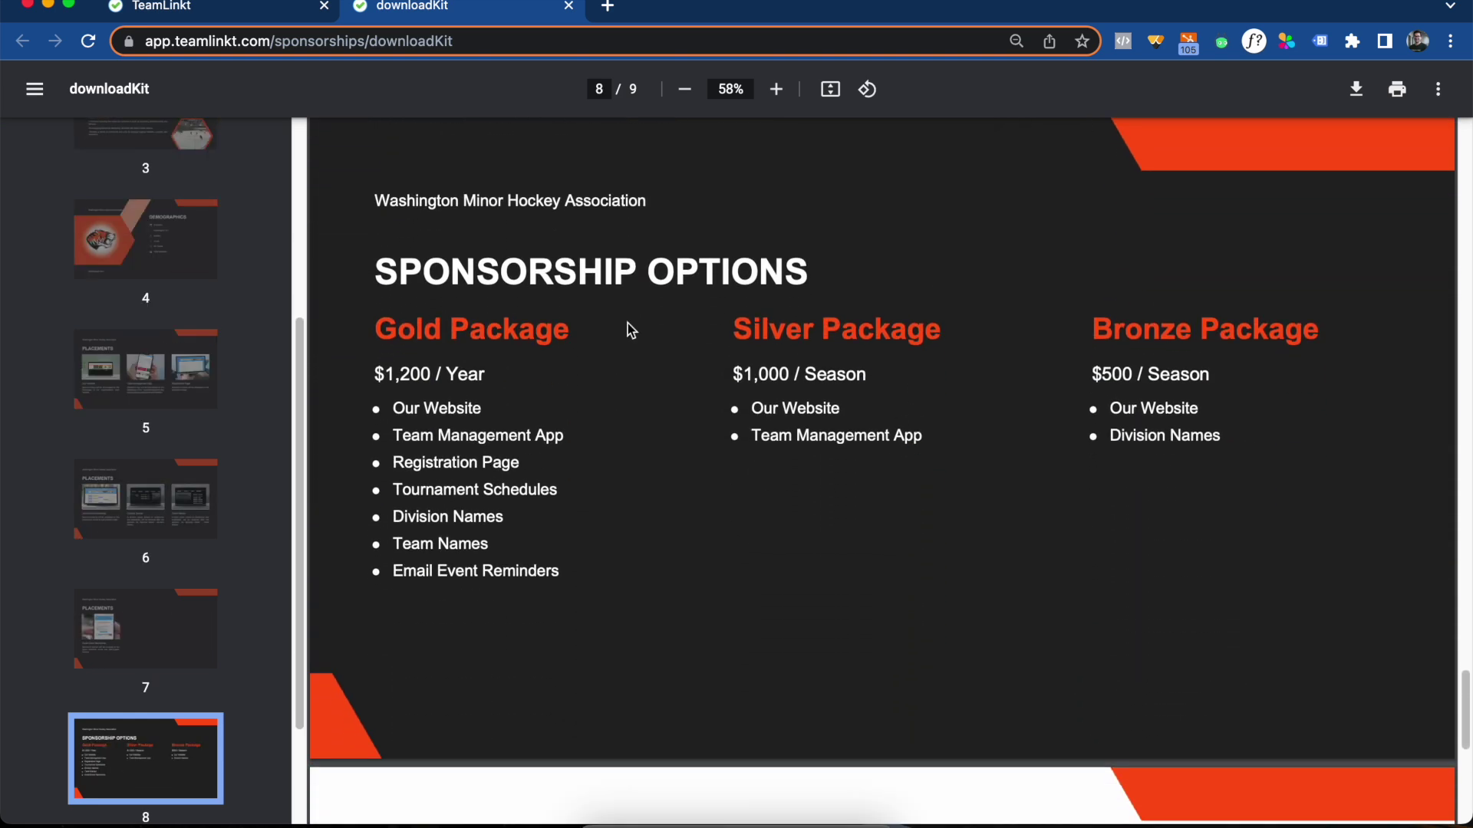
{"action": "scroll", "coordinate": [935, 558], "scroll_direction": "down", "scroll_amount": 4}
{"action": "scroll", "coordinate": [936, 559], "scroll_direction": "down", "scroll_amount": 2}
{"action": "scroll", "coordinate": [935, 558], "scroll_direction": "down", "scroll_amount": 2}
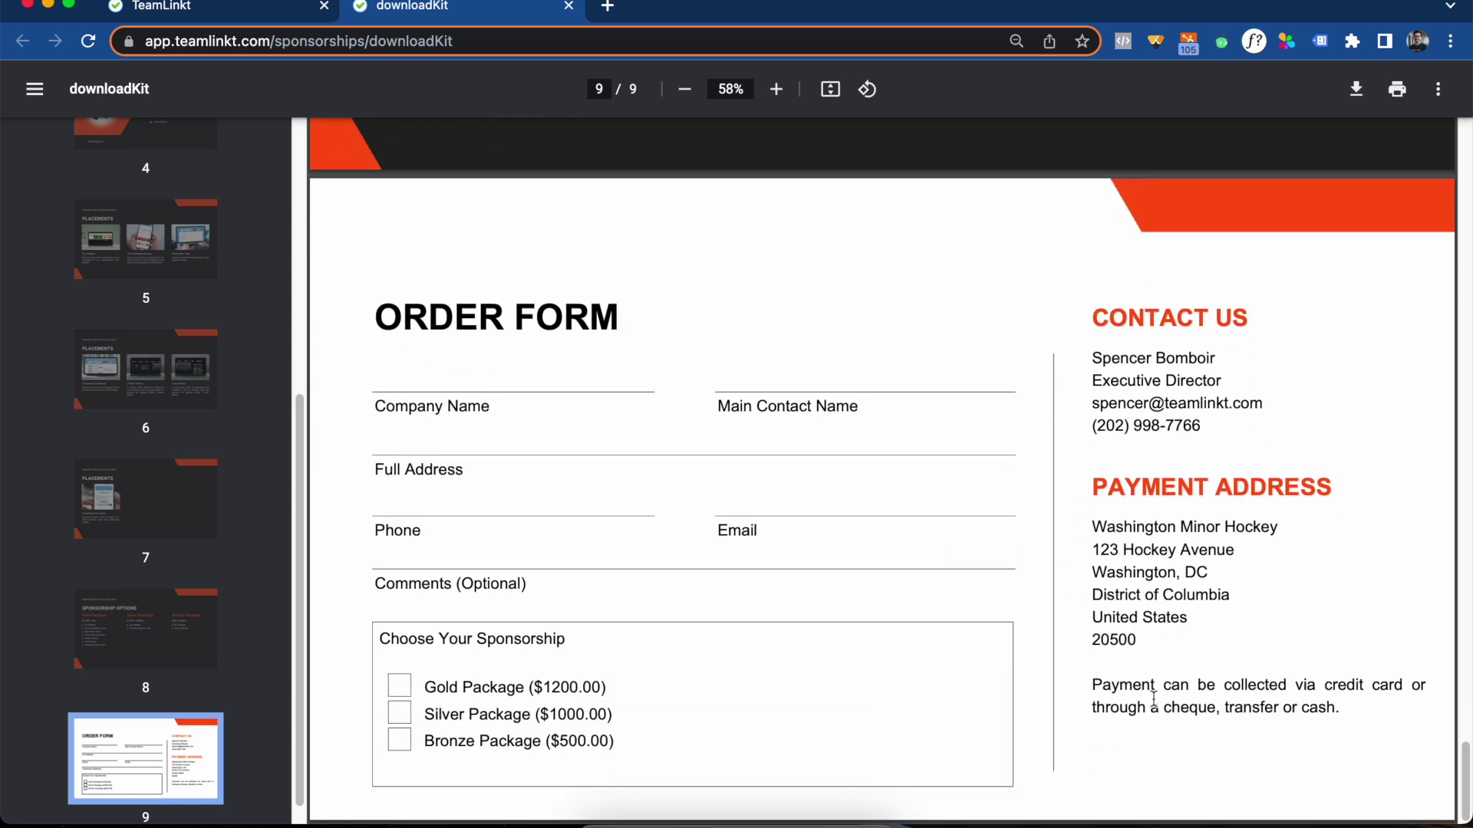
Dismiss the sponsor kit PDF and notice, then start and send a sponsor invitation.
{"action": "left_click", "coordinate": [569, 8]}
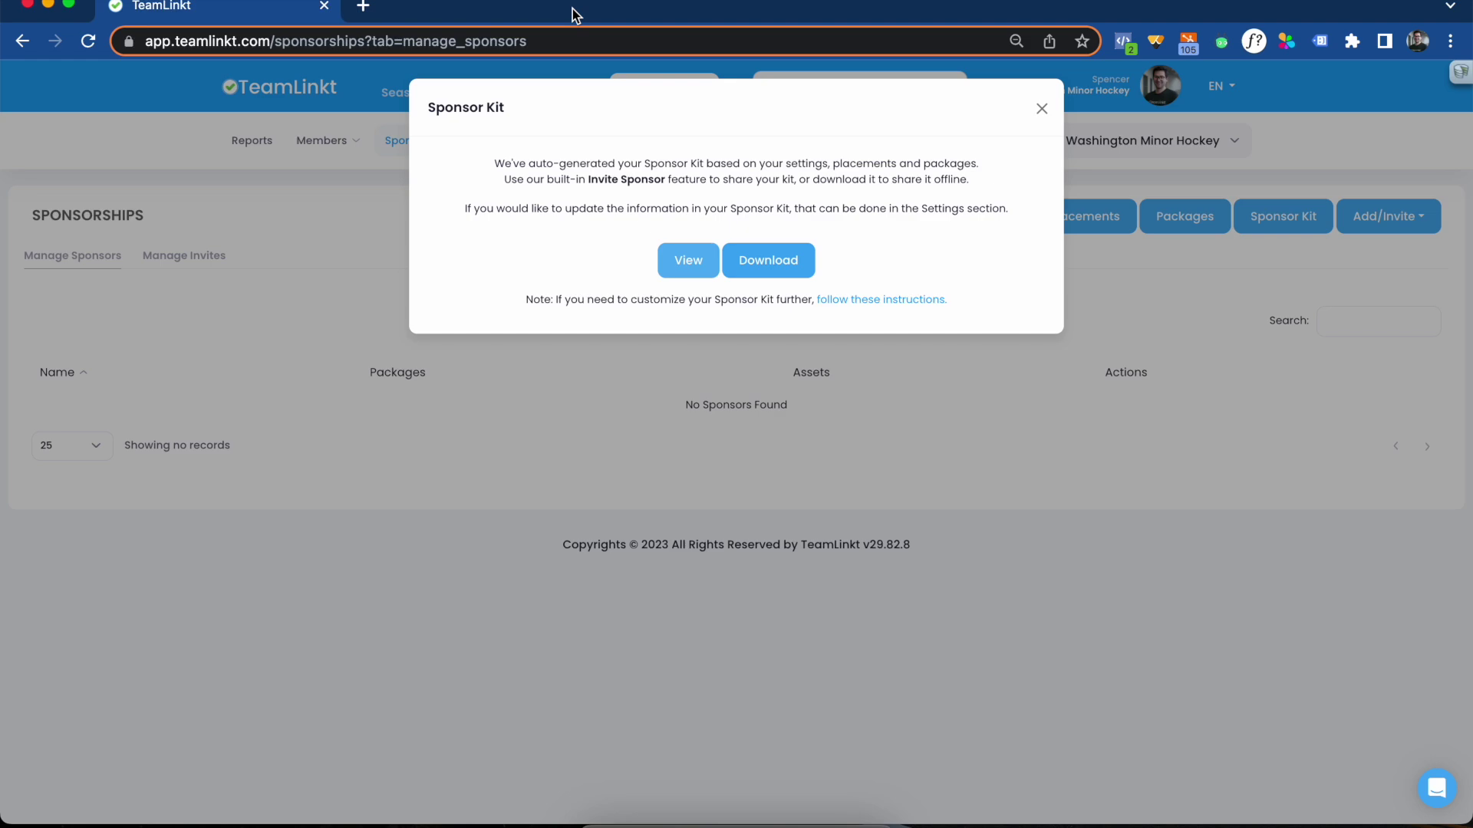
{"action": "left_click", "coordinate": [1042, 109]}
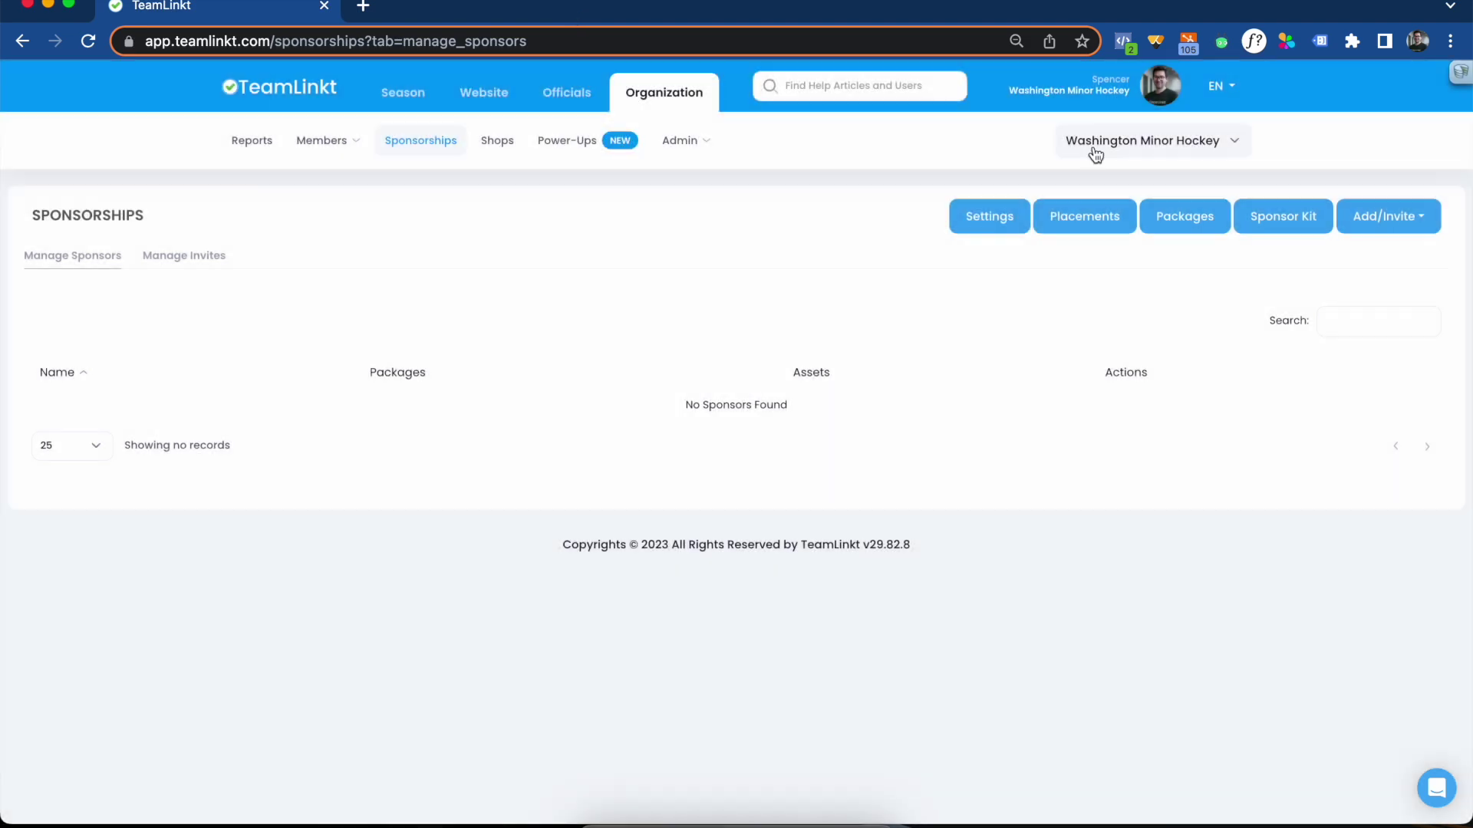
{"action": "left_click", "coordinate": [1393, 218]}
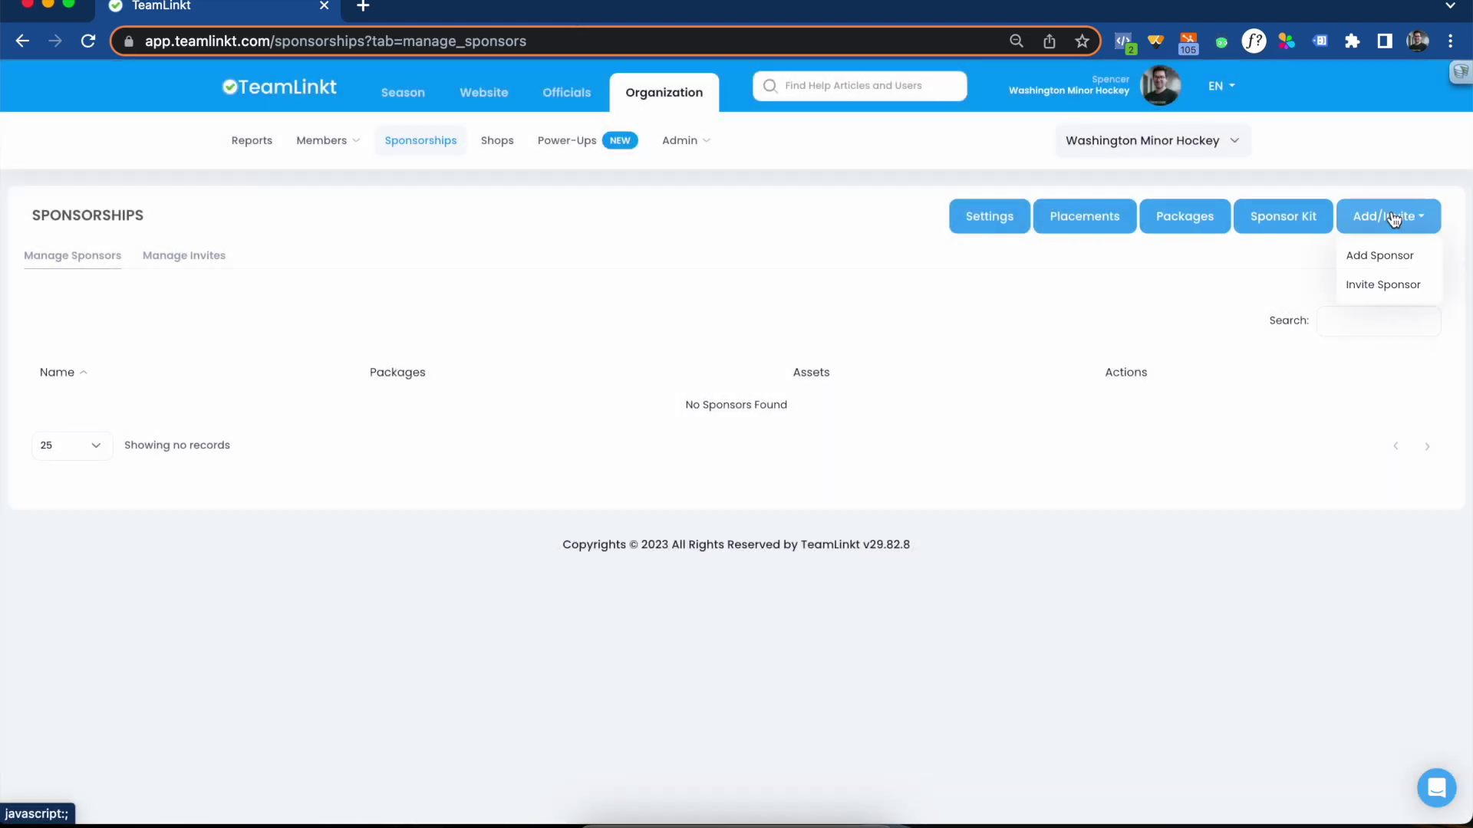
{"action": "left_click", "coordinate": [1385, 285]}
{"action": "scroll", "coordinate": [587, 214], "scroll_direction": "down", "scroll_amount": 1}
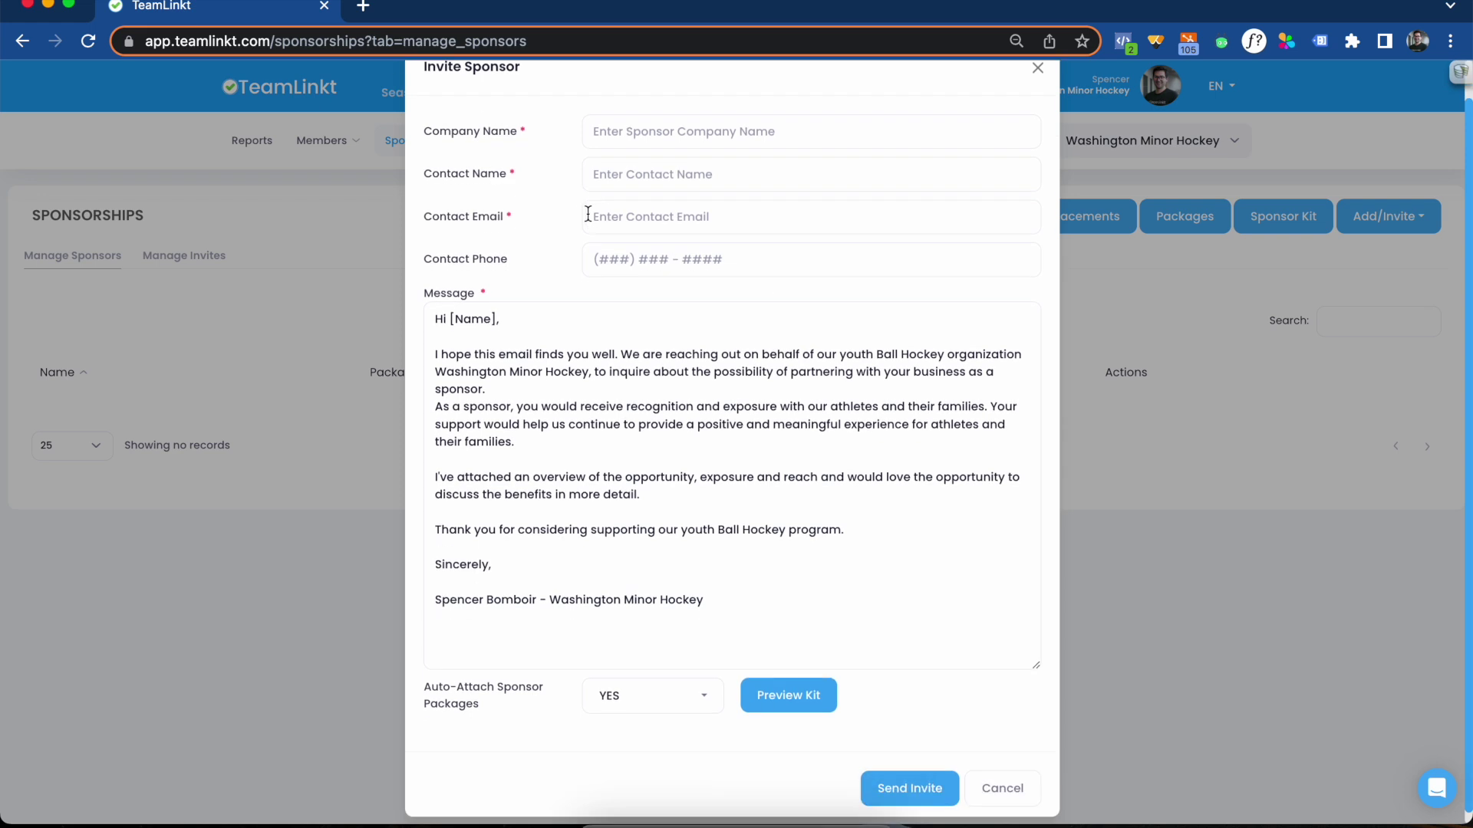
{"action": "scroll", "coordinate": [619, 122], "scroll_direction": "down", "scroll_amount": 1}
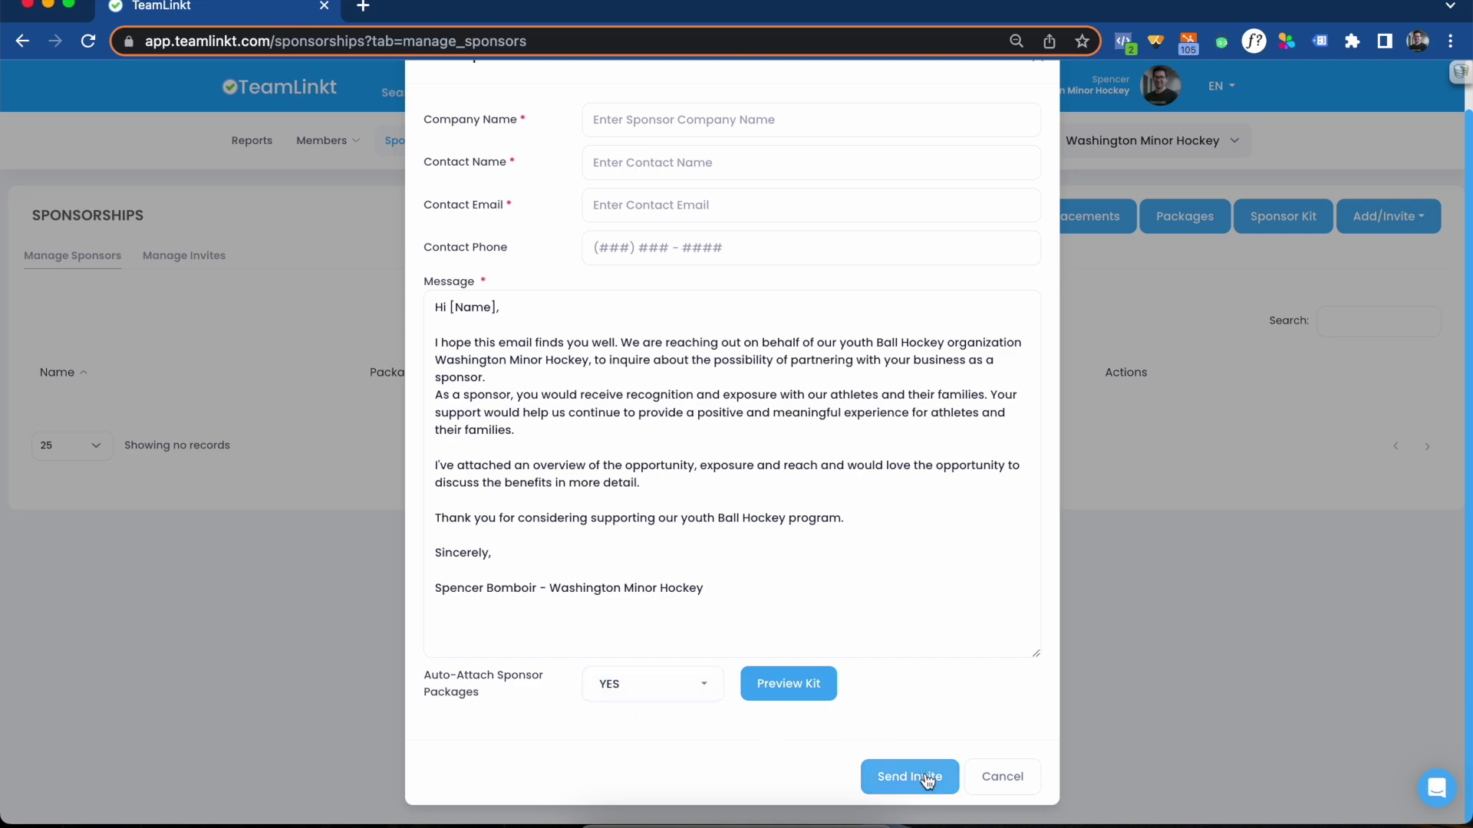
{"action": "left_click", "coordinate": [1000, 789]}
View the invites sent to Remax - Washington and Washington Insurance Inc., then the Manage Sponsors list.
{"action": "left_click", "coordinate": [185, 275]}
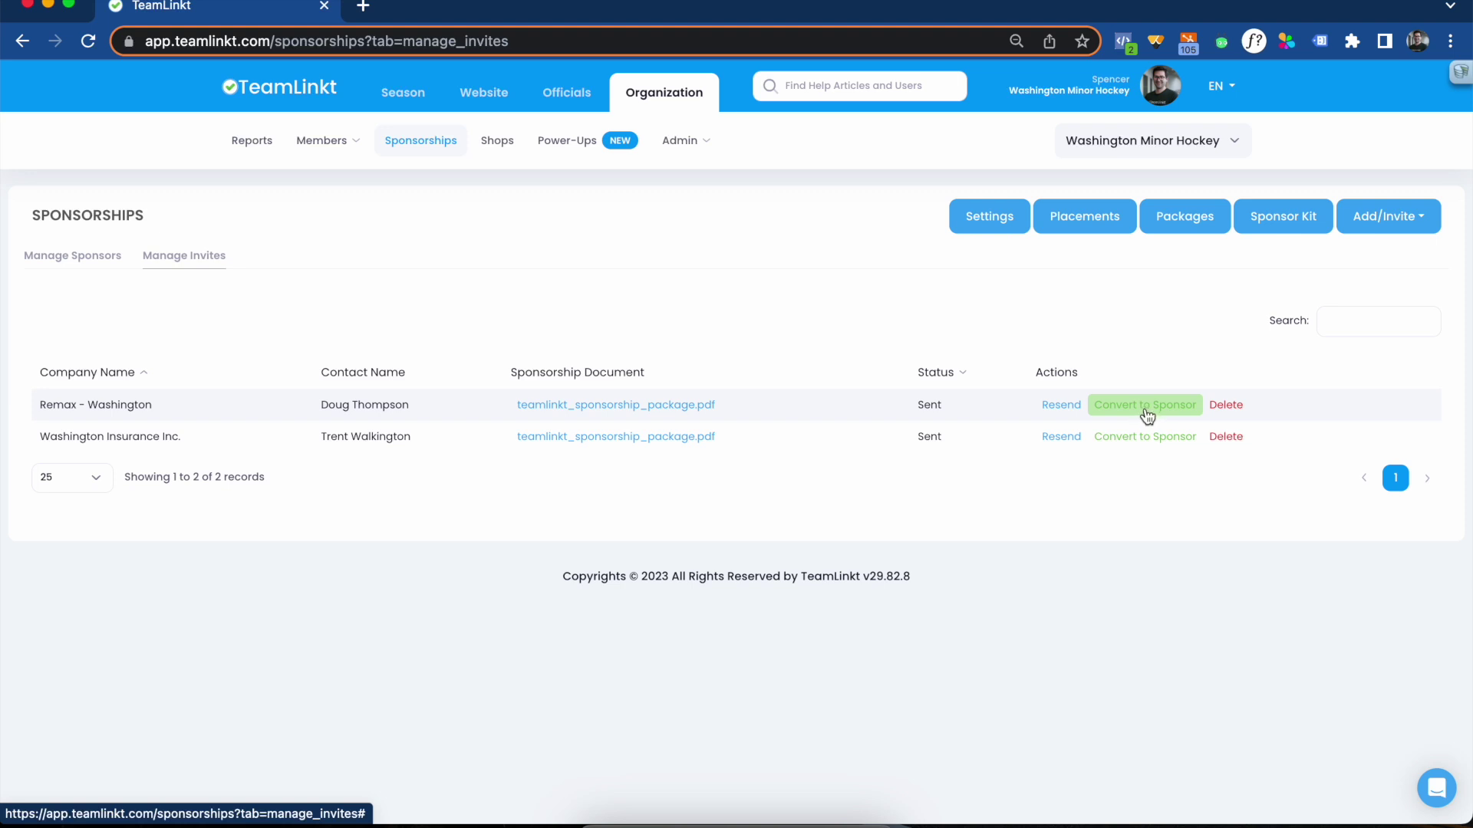
{"action": "left_click", "coordinate": [98, 260]}
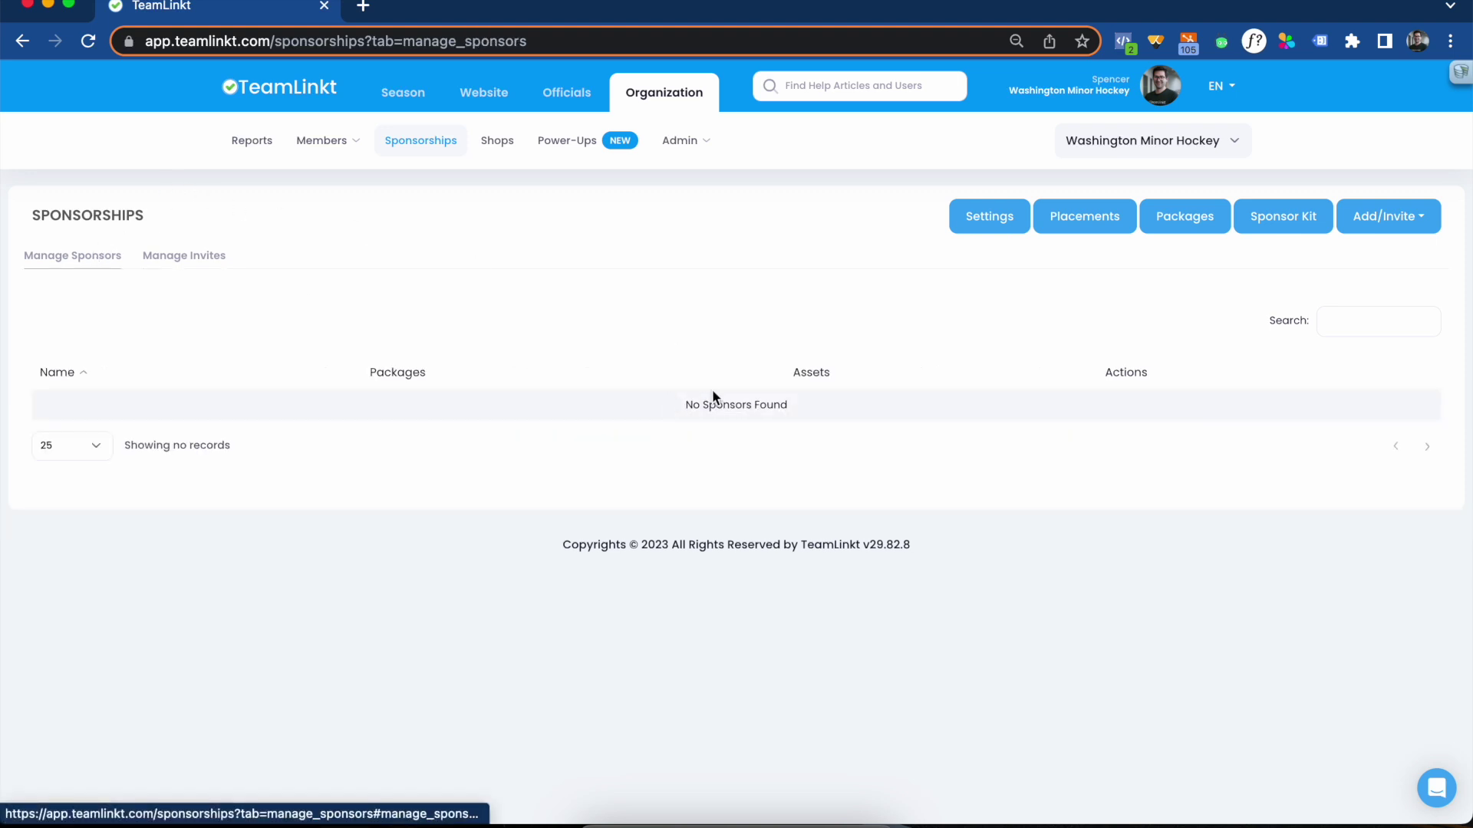